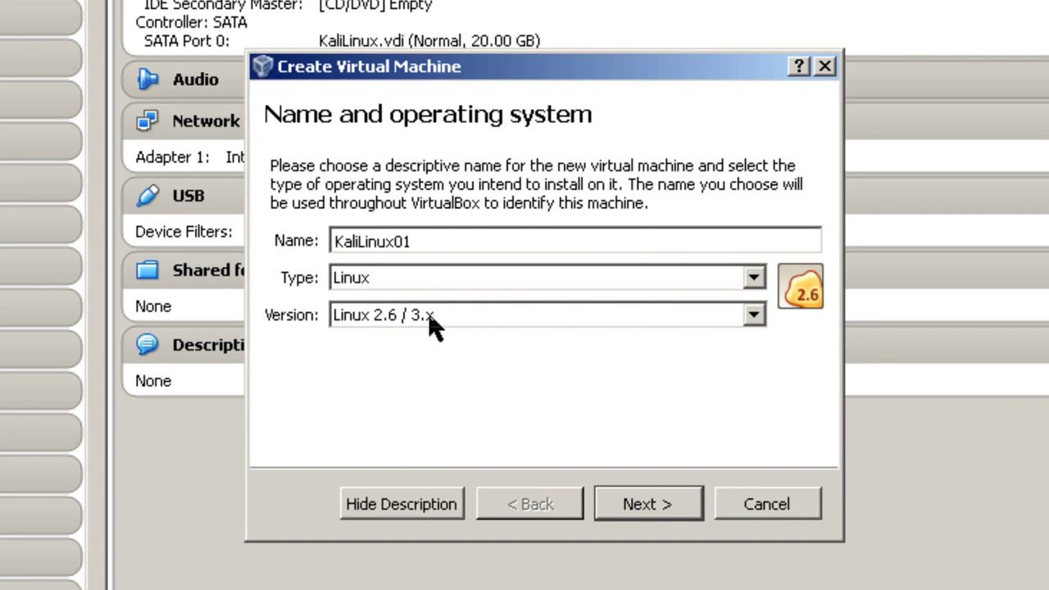
# Set the new machine's version to Linux 2.6 / 3.x (64 bit)
pyautogui.click(753, 315)
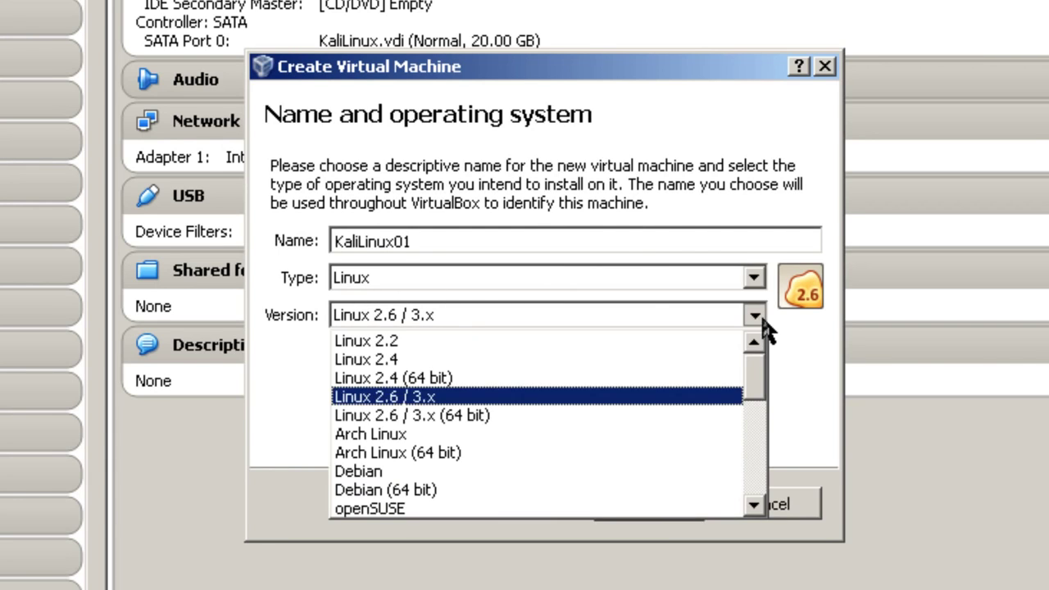
pyautogui.click(461, 415)
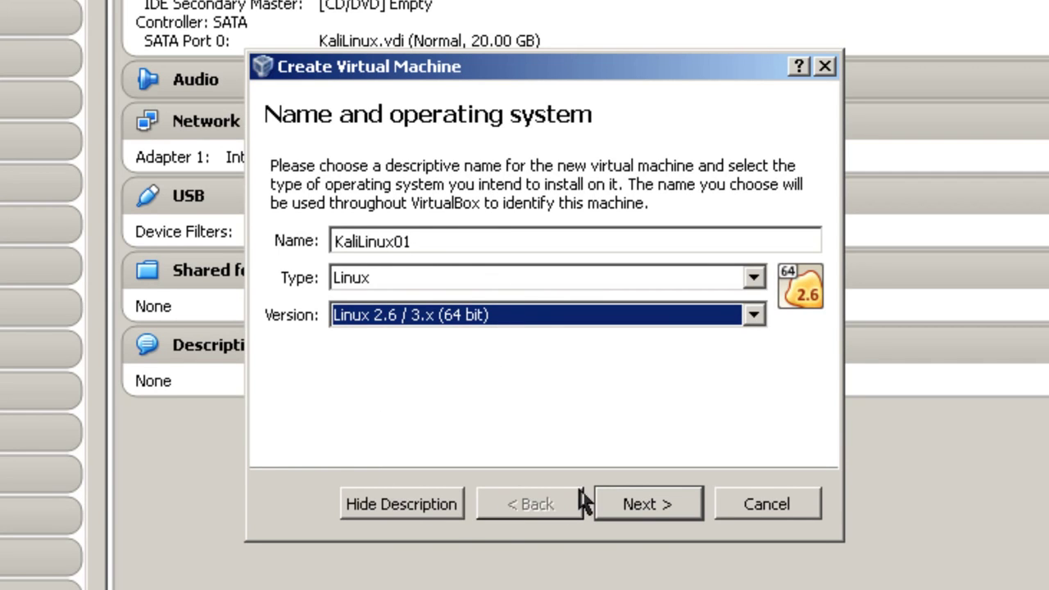
pyautogui.click(643, 502)
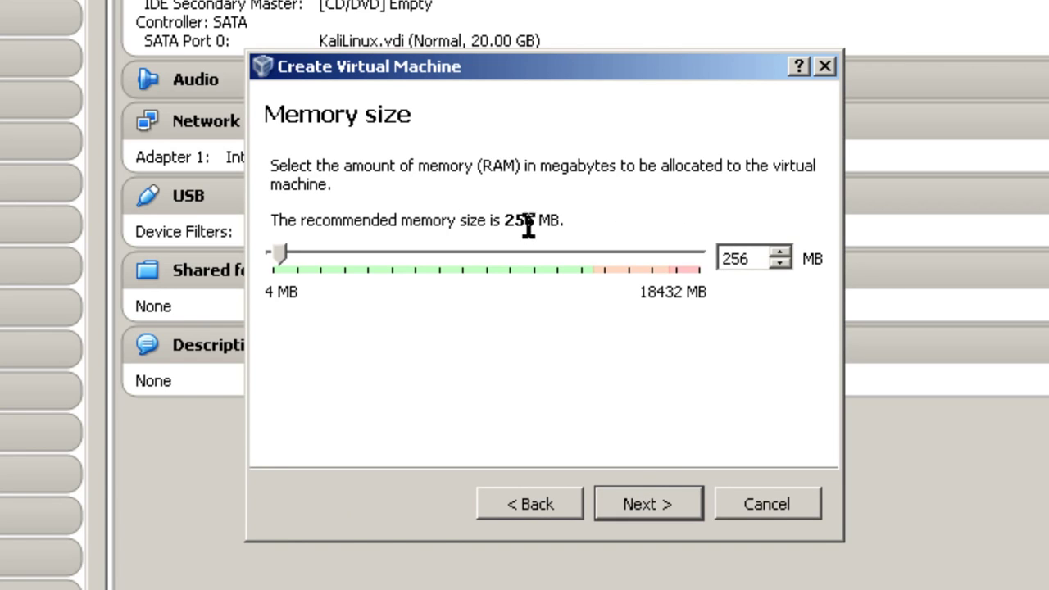
# Give the machine 512 MB of memory and choose to create a new virtual hard drive
pyautogui.moveTo(751, 260); pyautogui.dragTo(662, 264)
pyautogui.write('512')
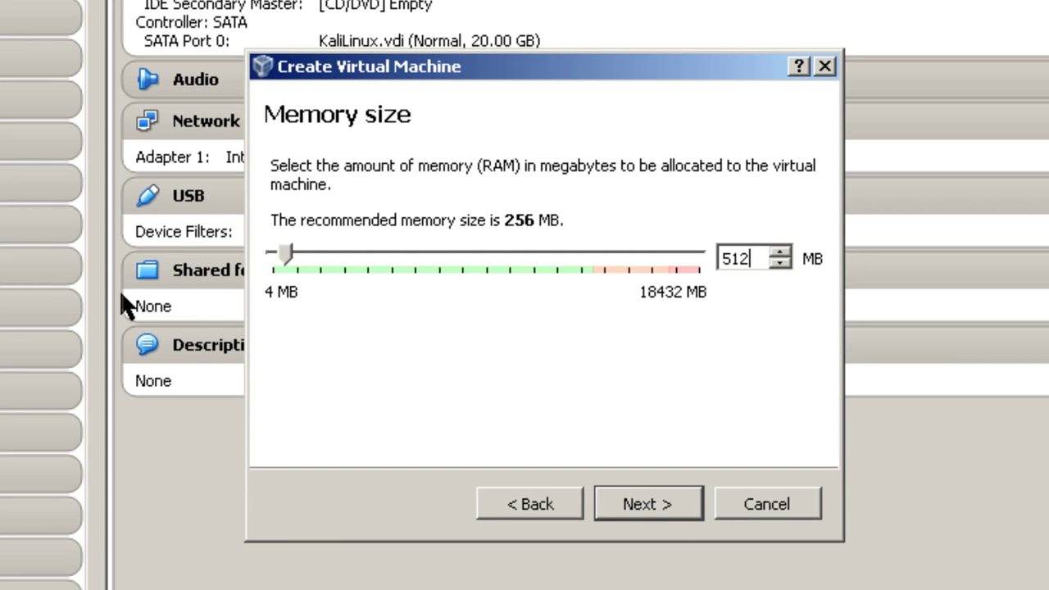
pyautogui.click(664, 508)
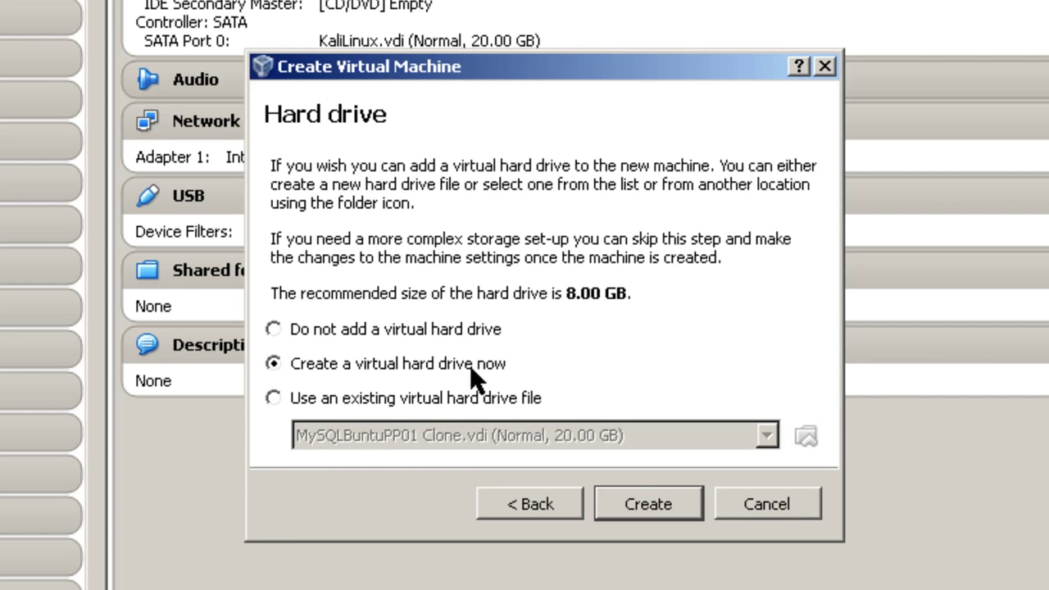
pyautogui.click(667, 505)
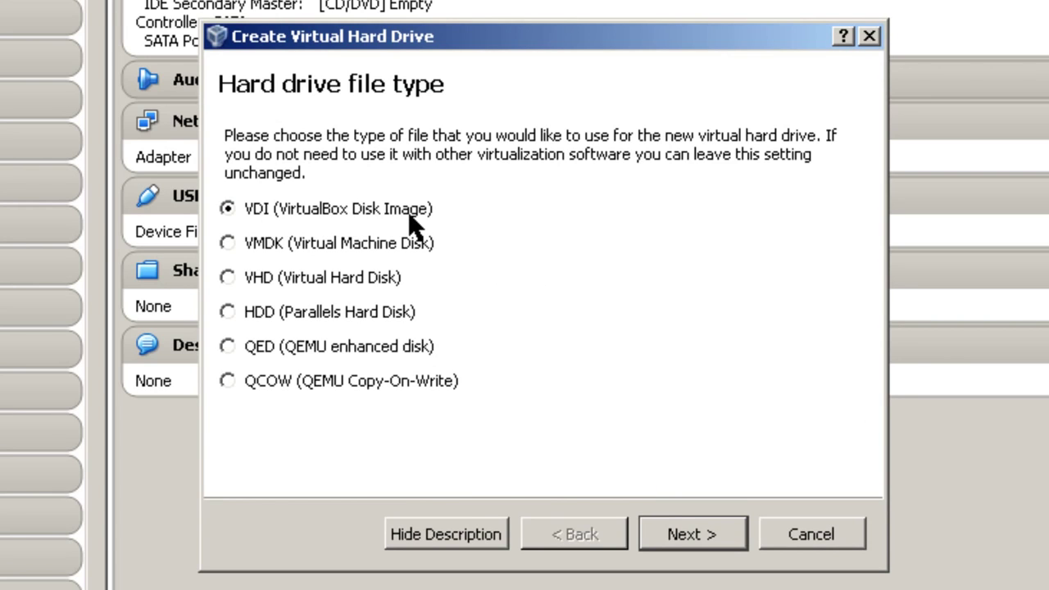
# Create the KaliLinux01 disk as a dynamically allocated VDI, resized from 8 to 20 GB
pyautogui.click(715, 543)
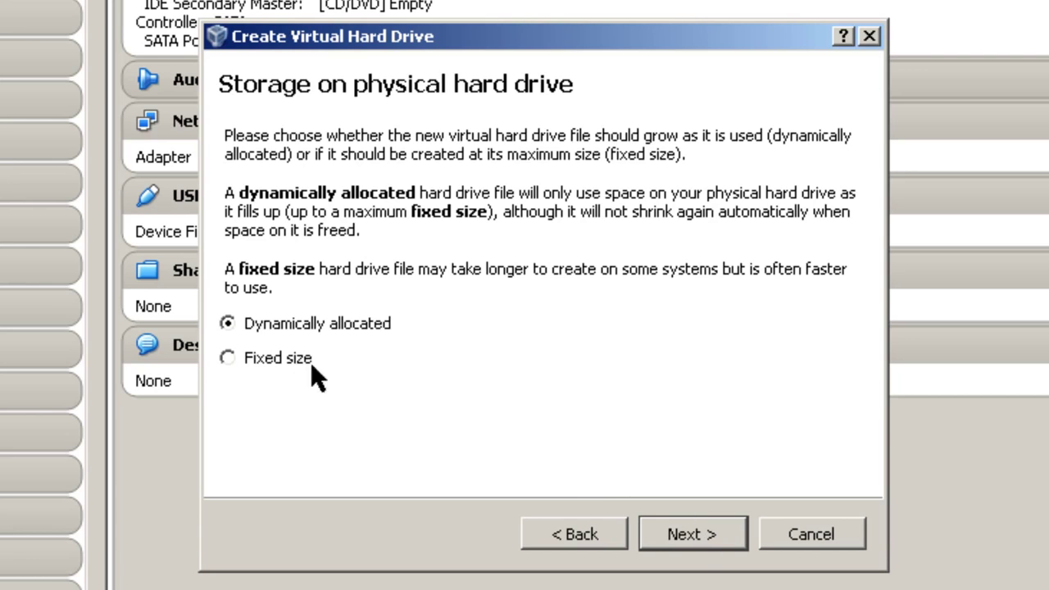
pyautogui.click(677, 543)
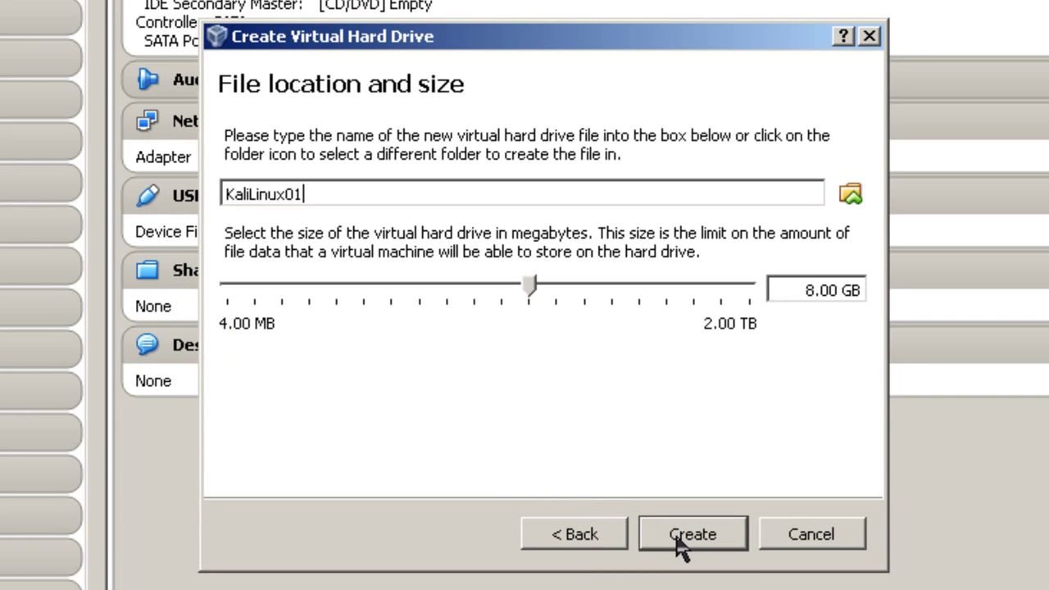
pyautogui.click(815, 288)
pyautogui.press('BackSpace')
pyautogui.write('20')
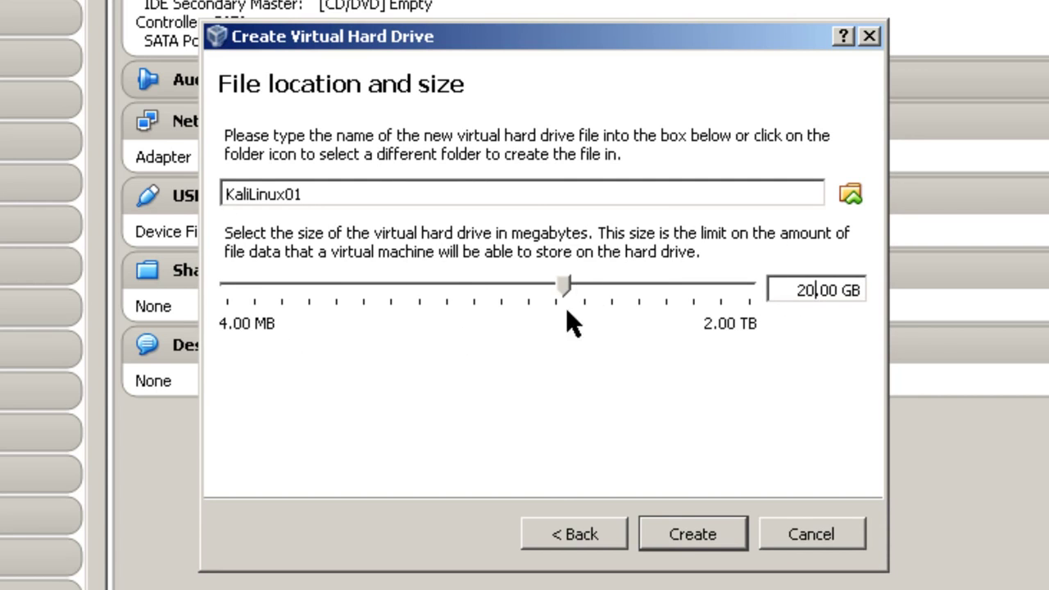
pyautogui.click(700, 537)
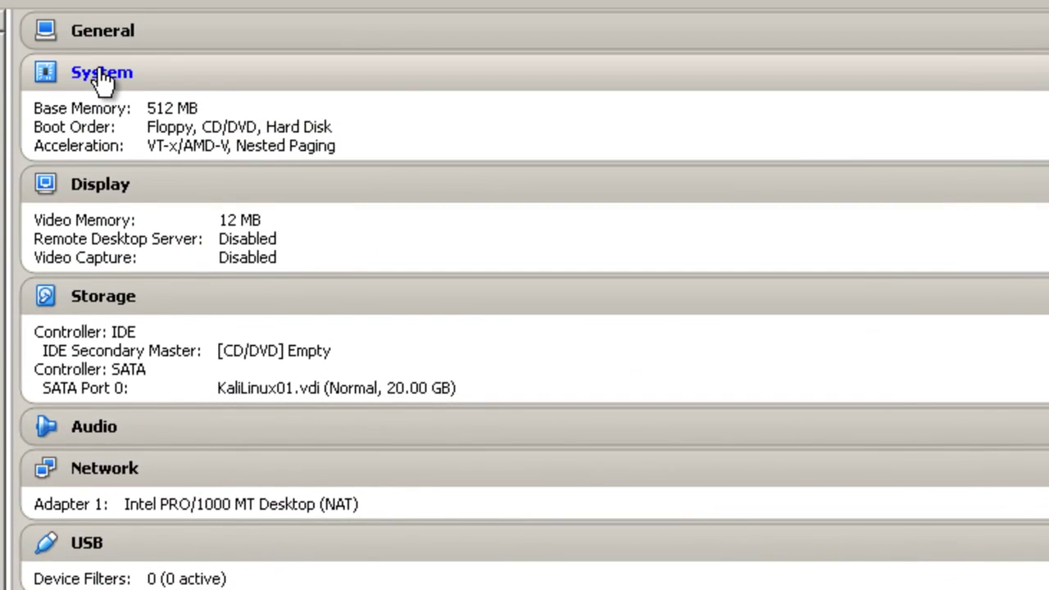
pyautogui.click(100, 76)
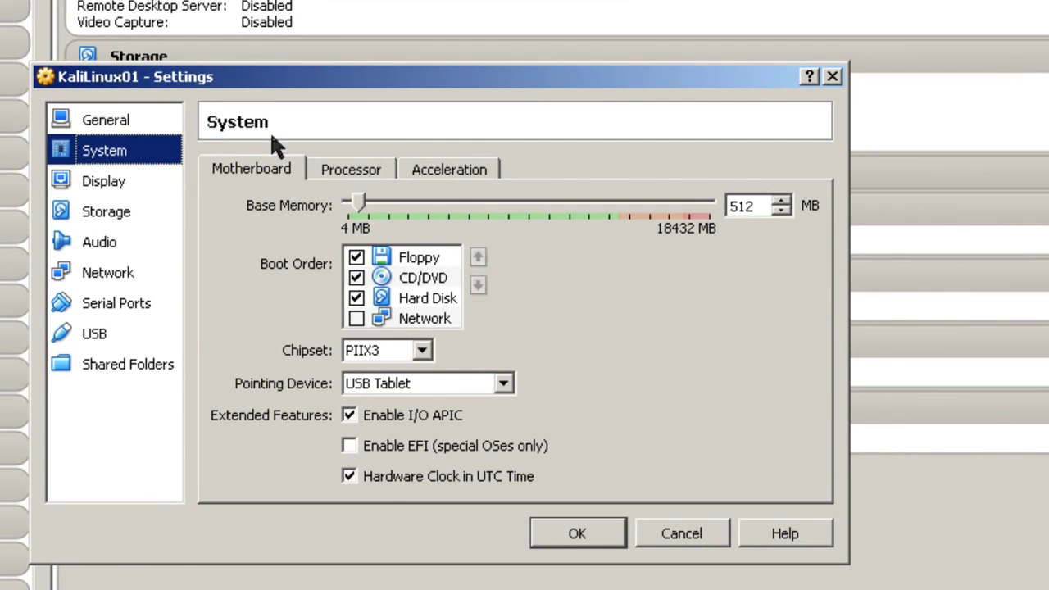
# Enable PAE/NX on the Processor tab of KaliLinux01's System settings and save
pyautogui.click(357, 168)
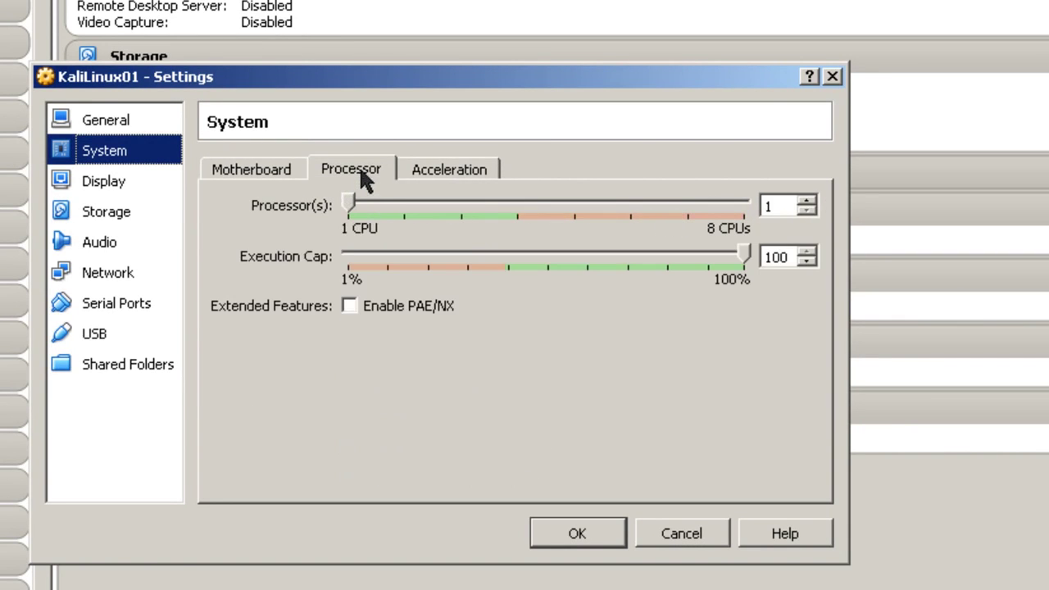
pyautogui.click(350, 306)
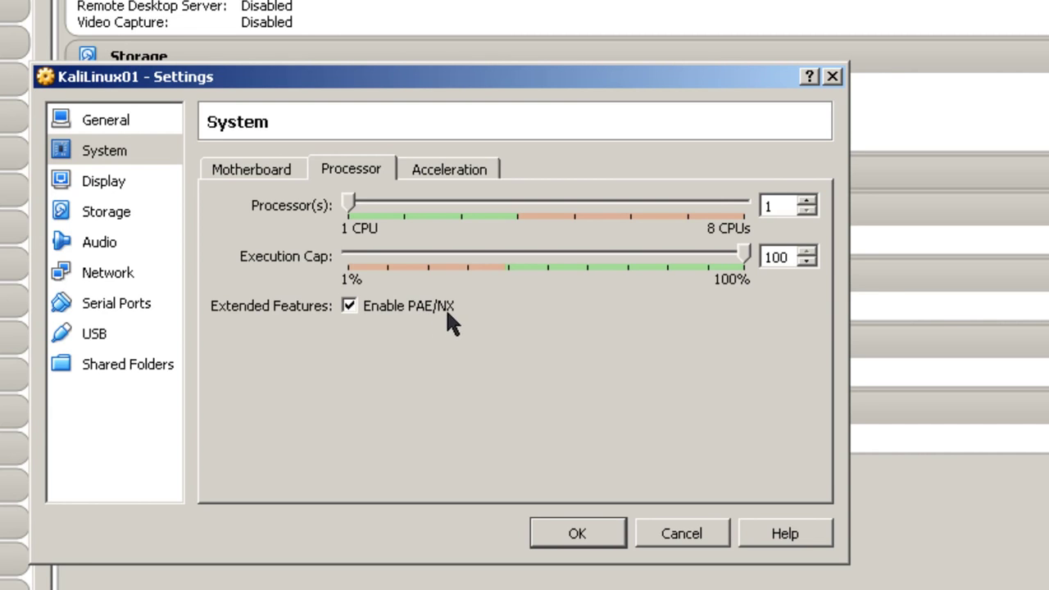
pyautogui.click(578, 534)
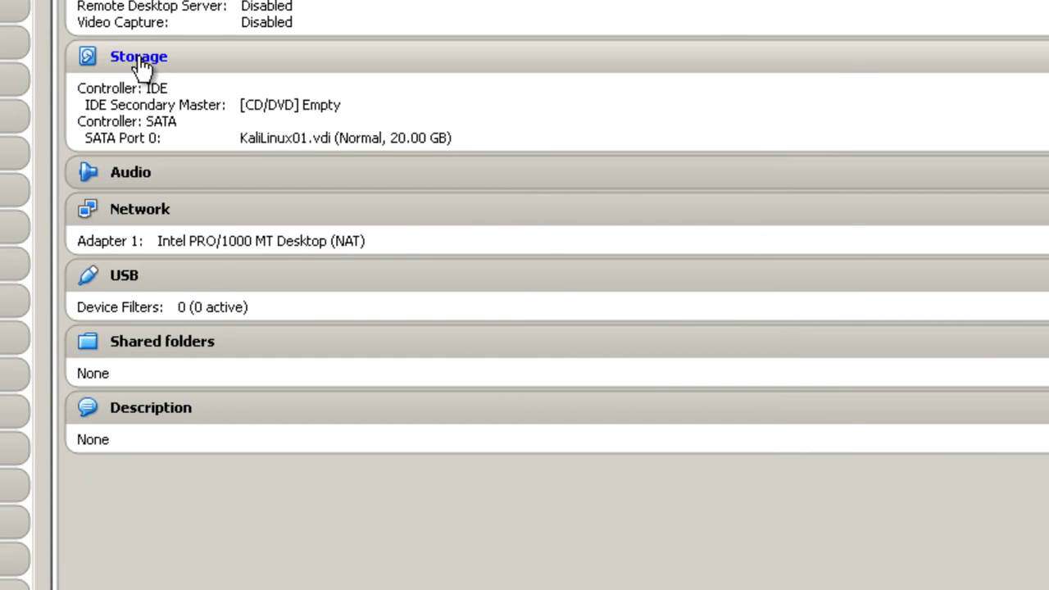
# Mount kali-linux-1.0.6-amd64.iso in KaliLinux01's empty IDE CD/DVD drive and save the storage settings
pyautogui.click(139, 59)
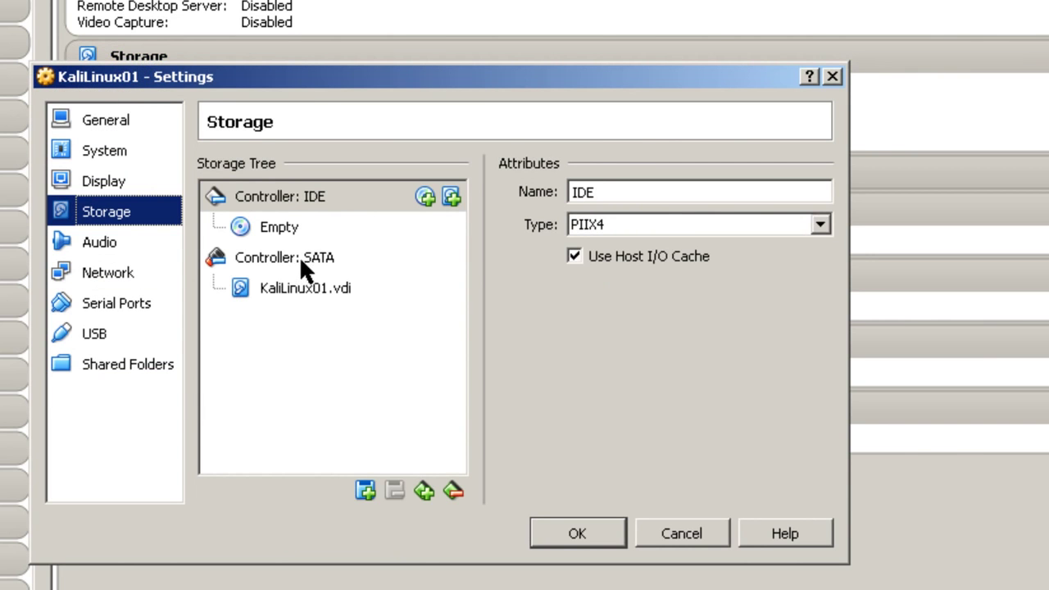
pyautogui.click(278, 232)
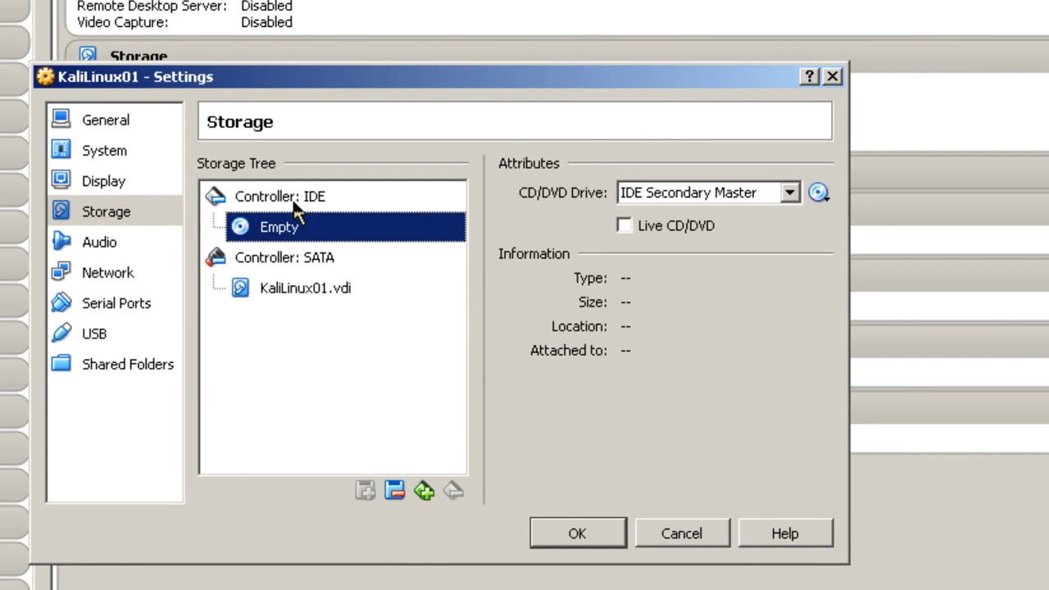
pyautogui.click(819, 195)
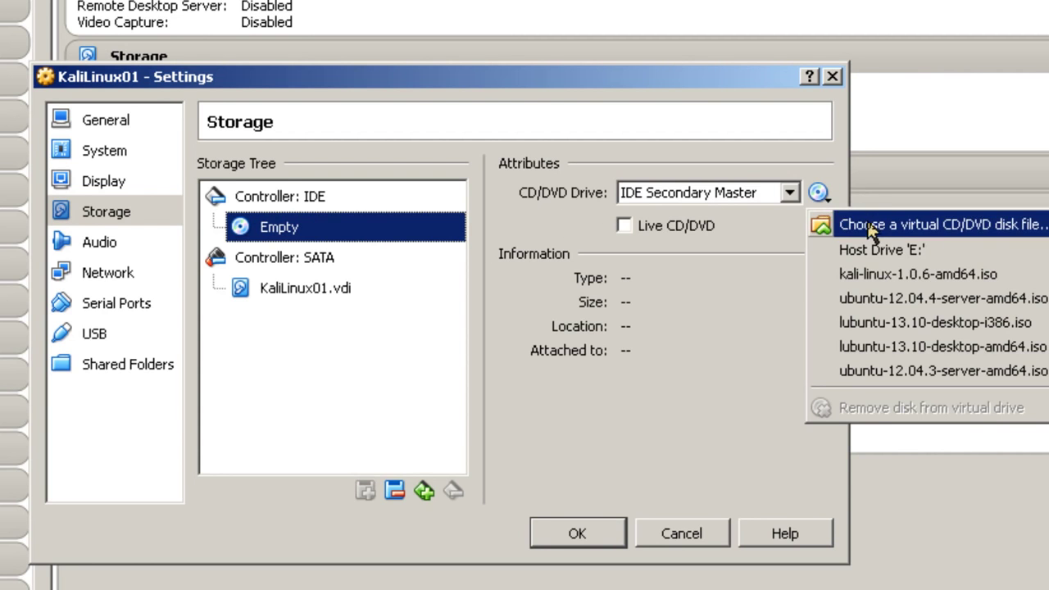
pyautogui.click(869, 229)
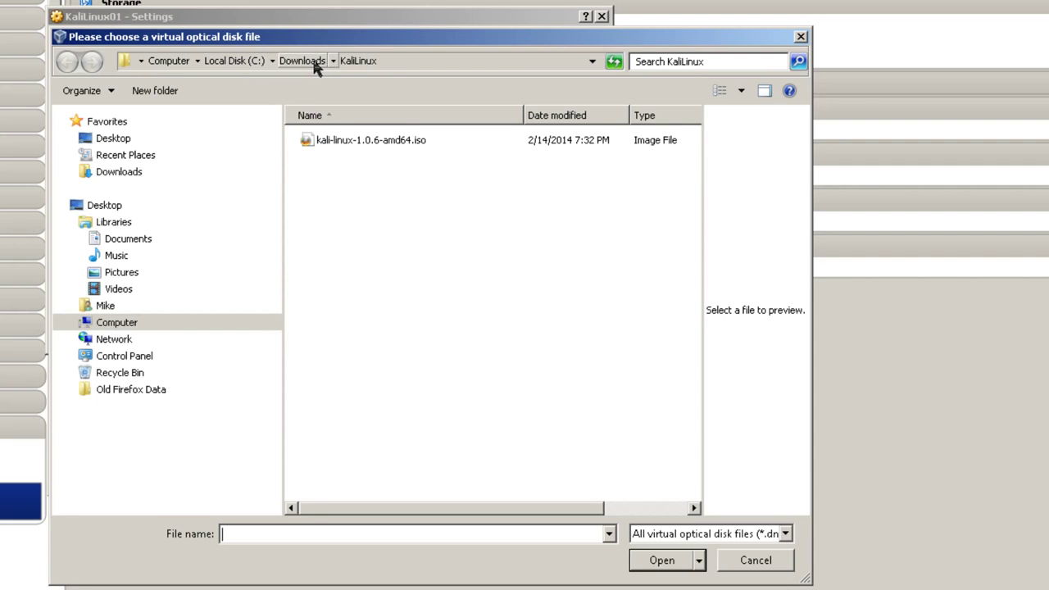
pyautogui.click(339, 140)
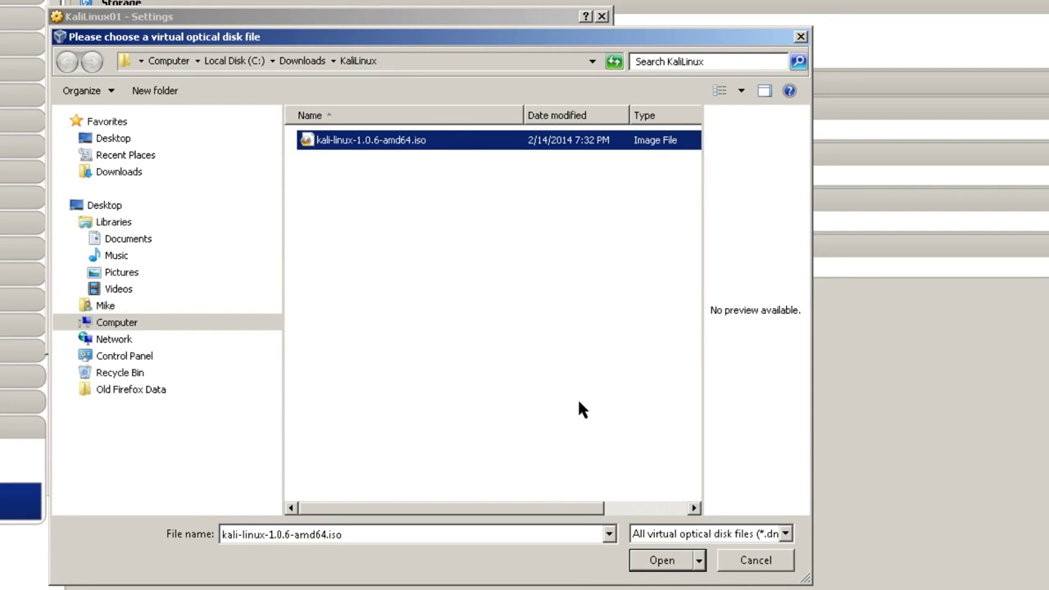
pyautogui.click(679, 571)
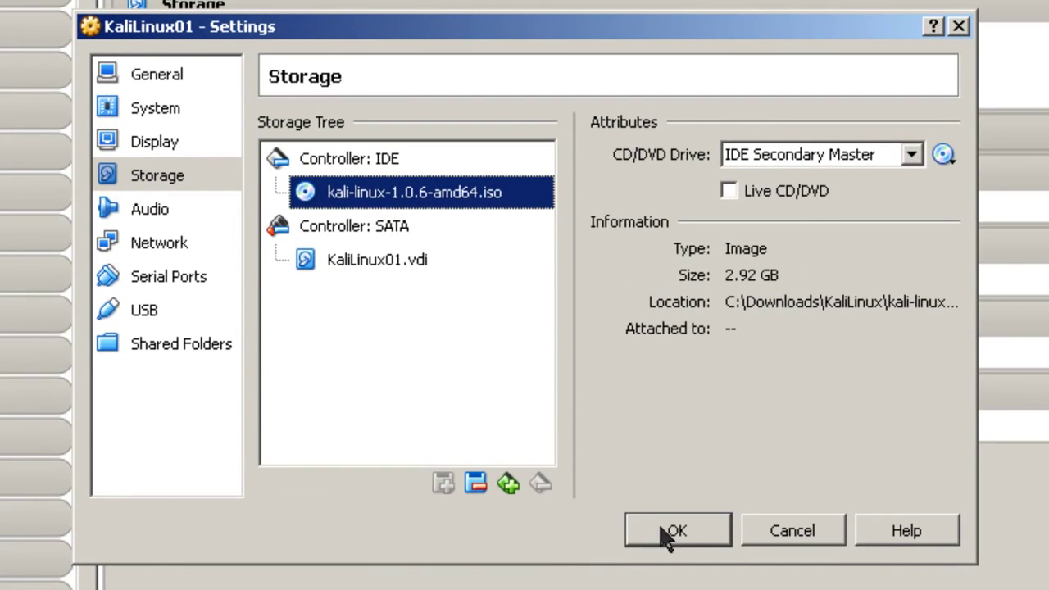
pyautogui.click(607, 481)
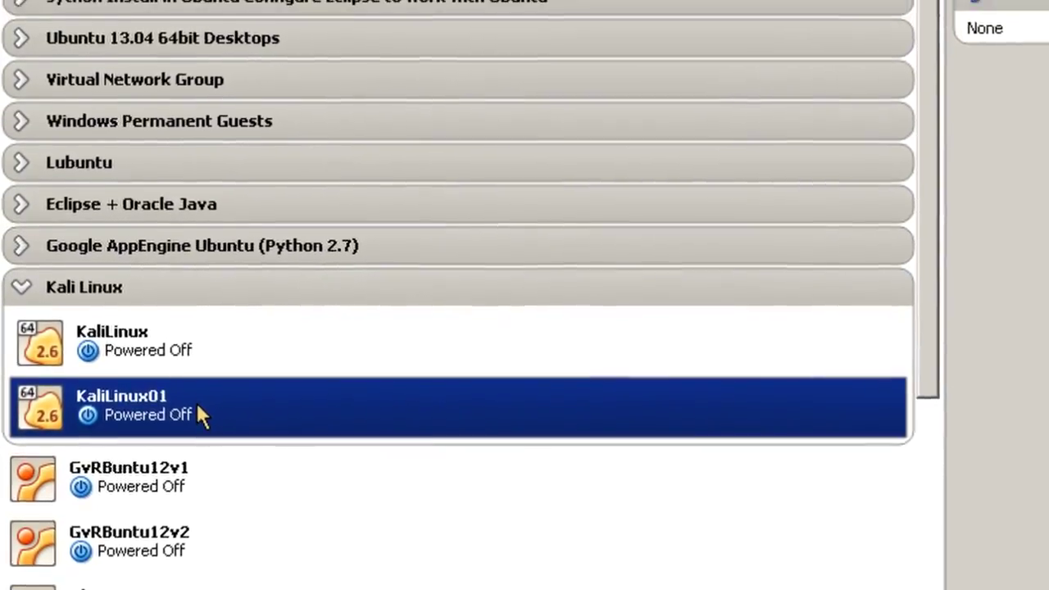
# Start KaliLinux01 and boot the text-mode Install option from the Kali boot menu
pyautogui.rightClick(222, 385)
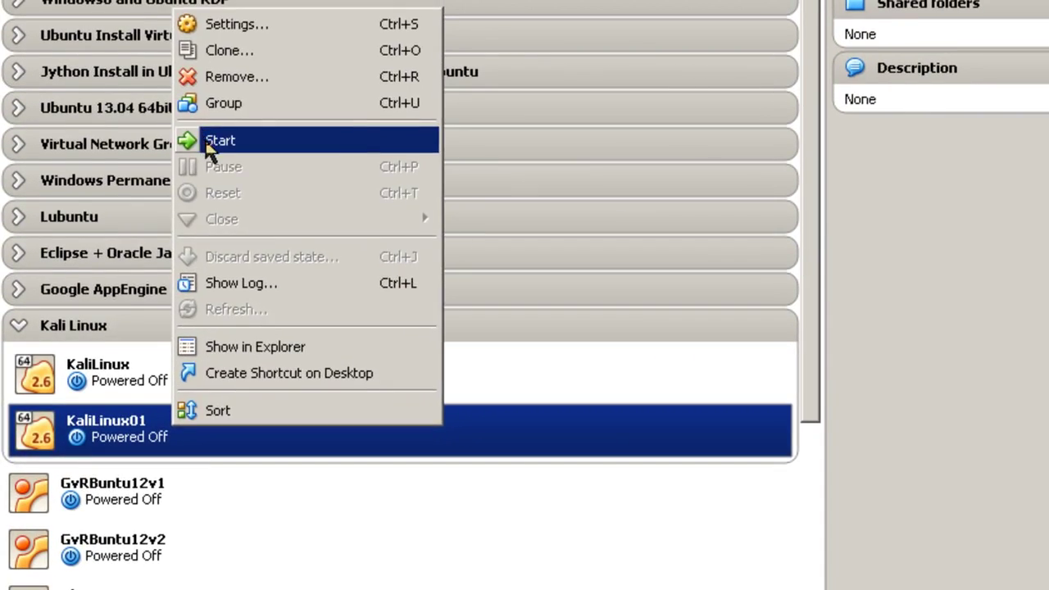
pyautogui.click(239, 102)
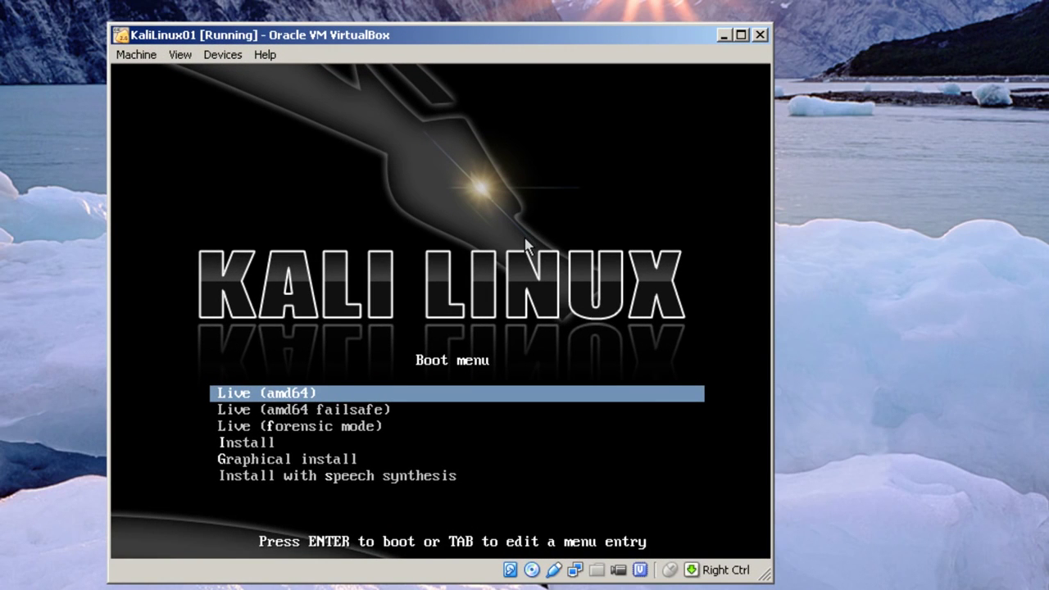
pyautogui.press('Down')
pyautogui.press('Down')
pyautogui.press('Down')
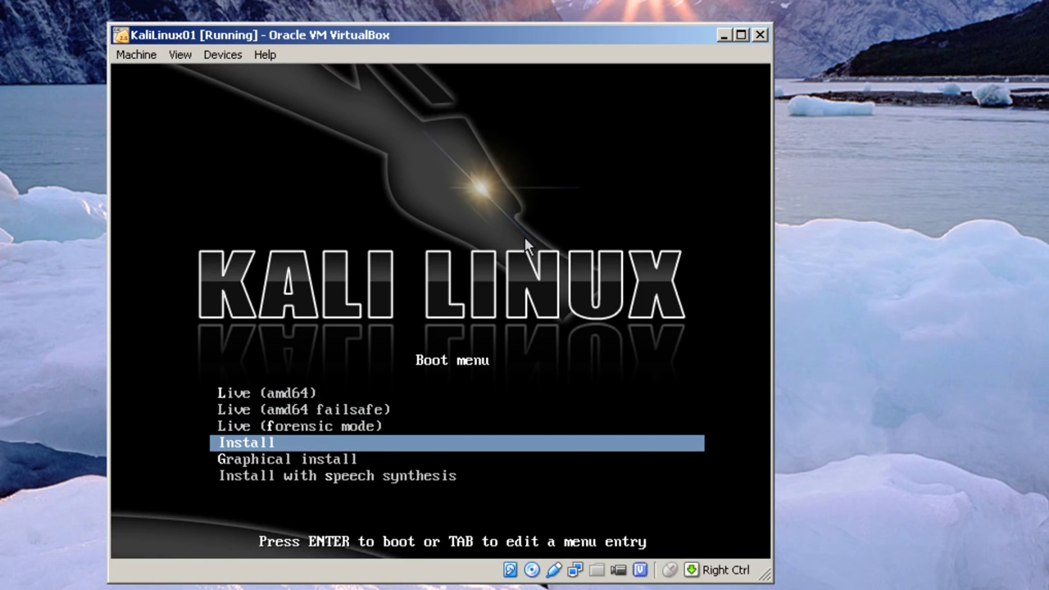
pyautogui.press('Down')
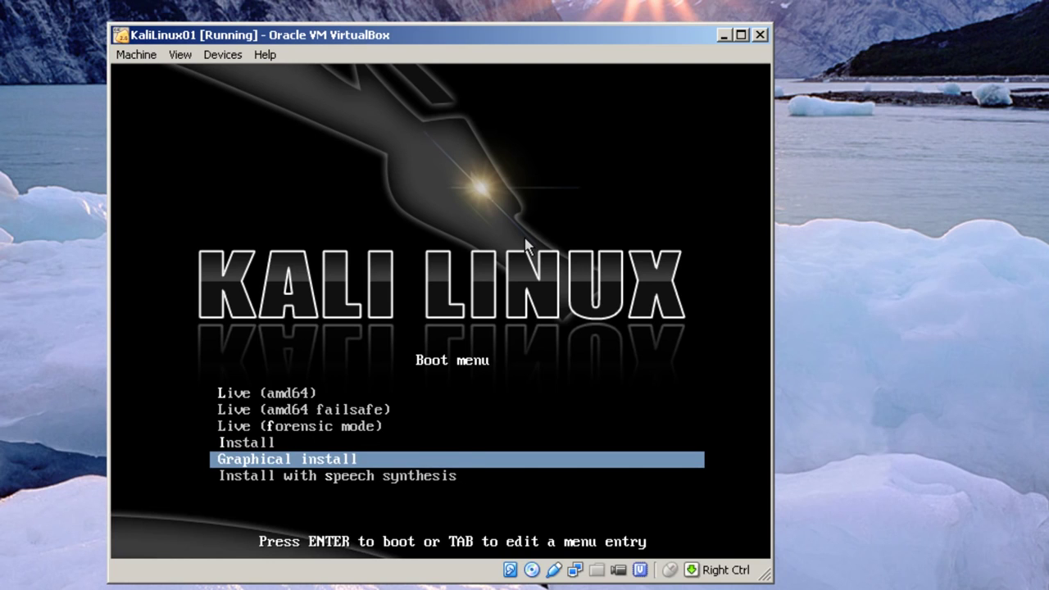
pyautogui.press('Down')
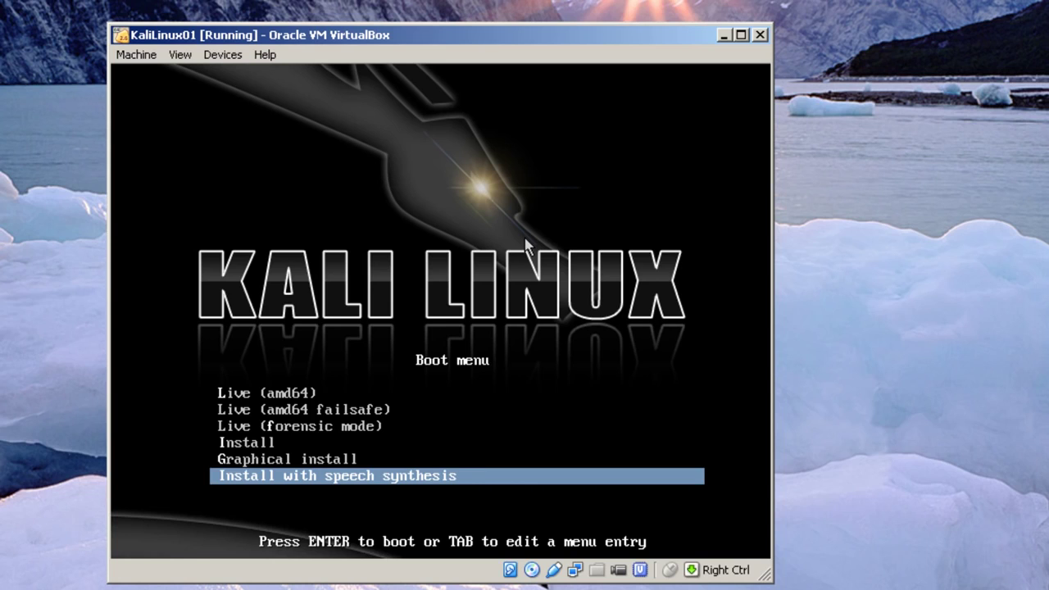
pyautogui.press('Up')
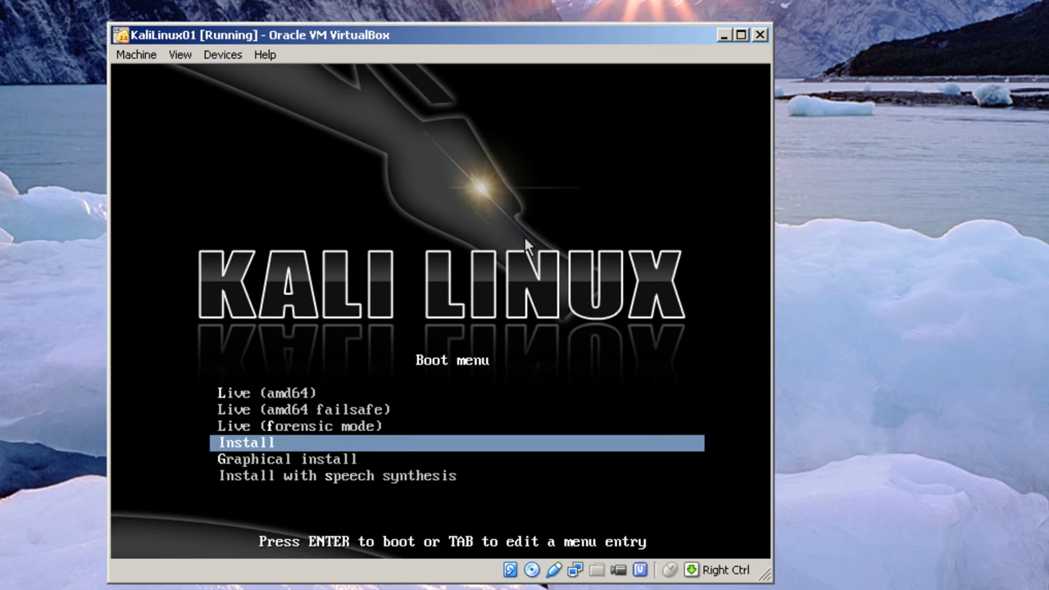
pyautogui.press('Return')
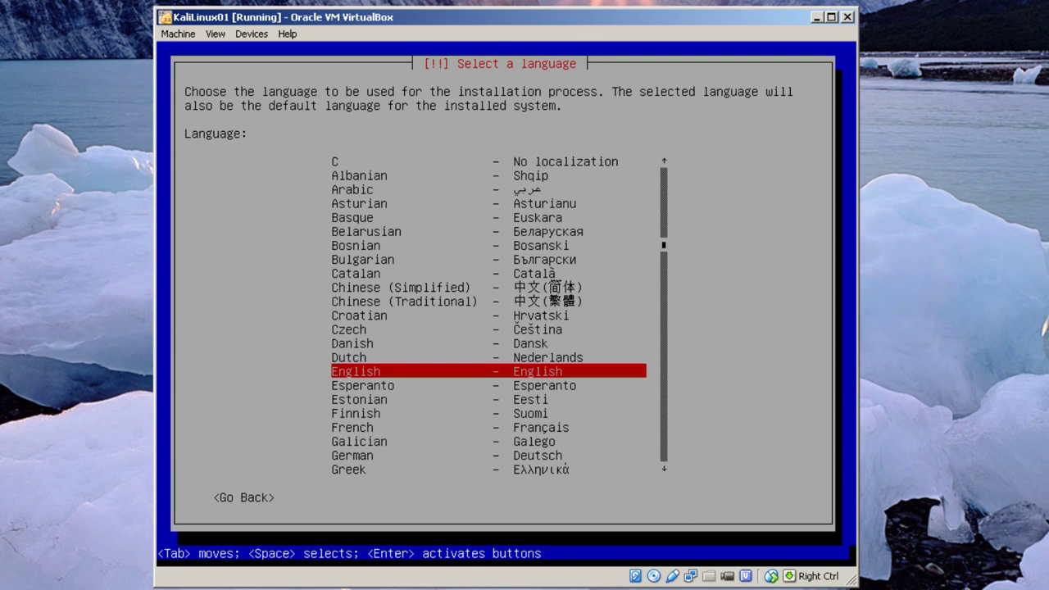
# Accept English as language, United States as location and American English as keymap
pyautogui.press('Return')
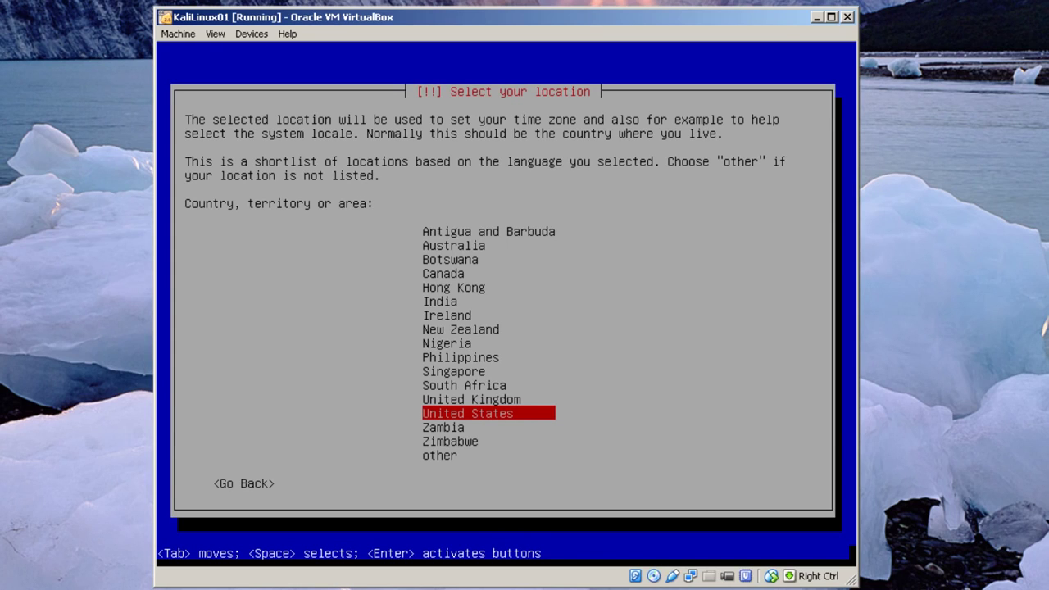
pyautogui.press('Return')
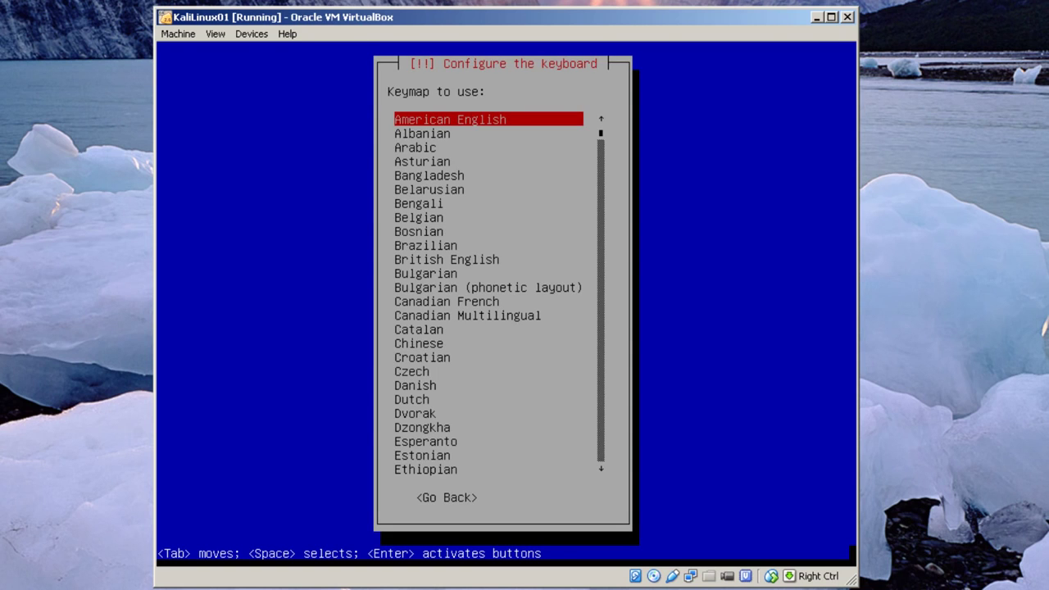
pyautogui.press('Return')
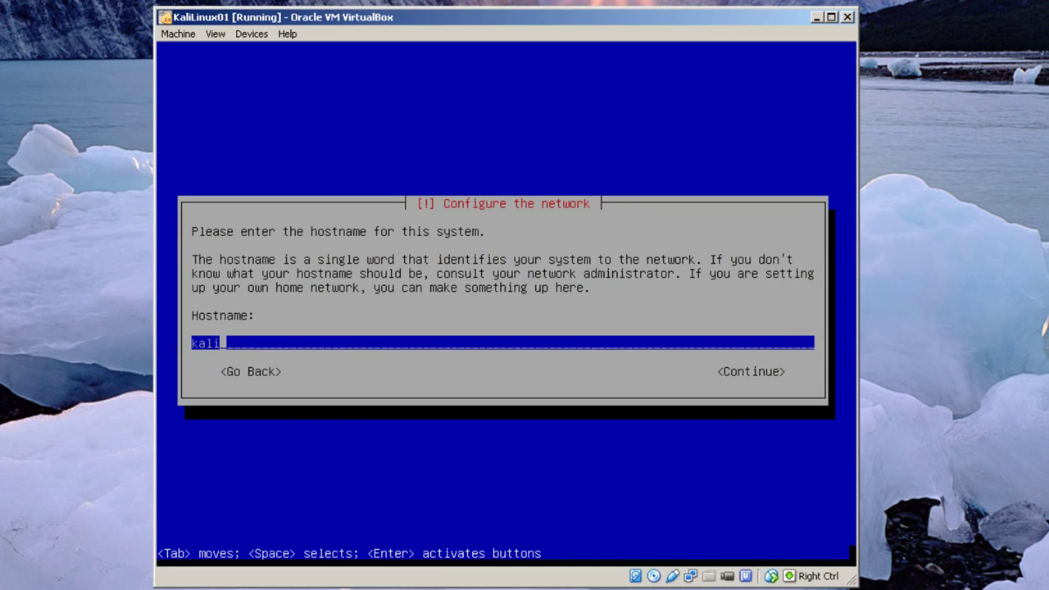
# Append linux01 to make the hostname kalilinux01, then set the domain name to private.edu
pyautogui.write('linux01')
pyautogui.press('Return')
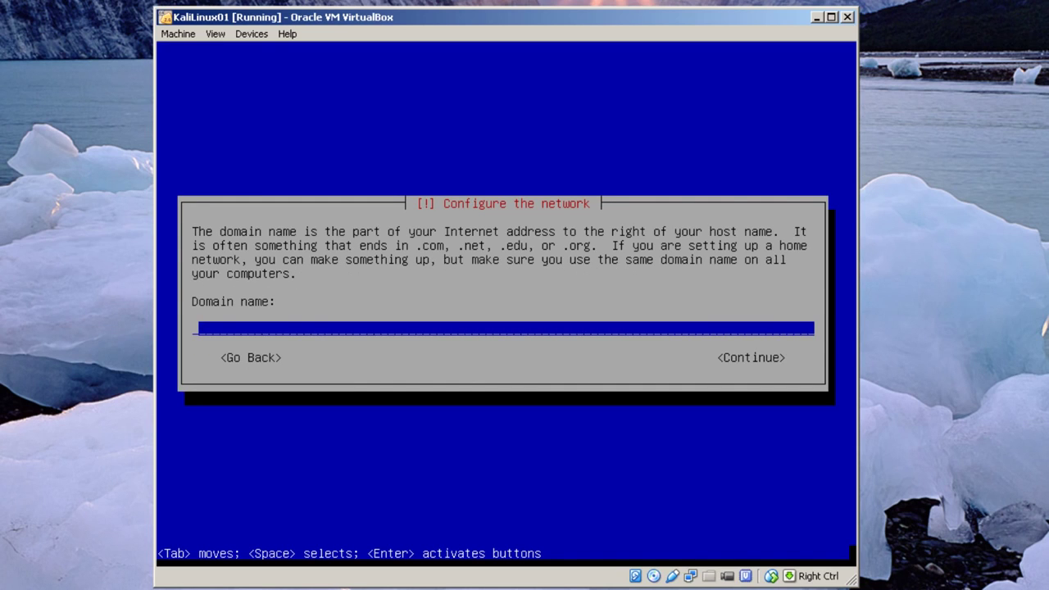
pyautogui.write('kalilinux')
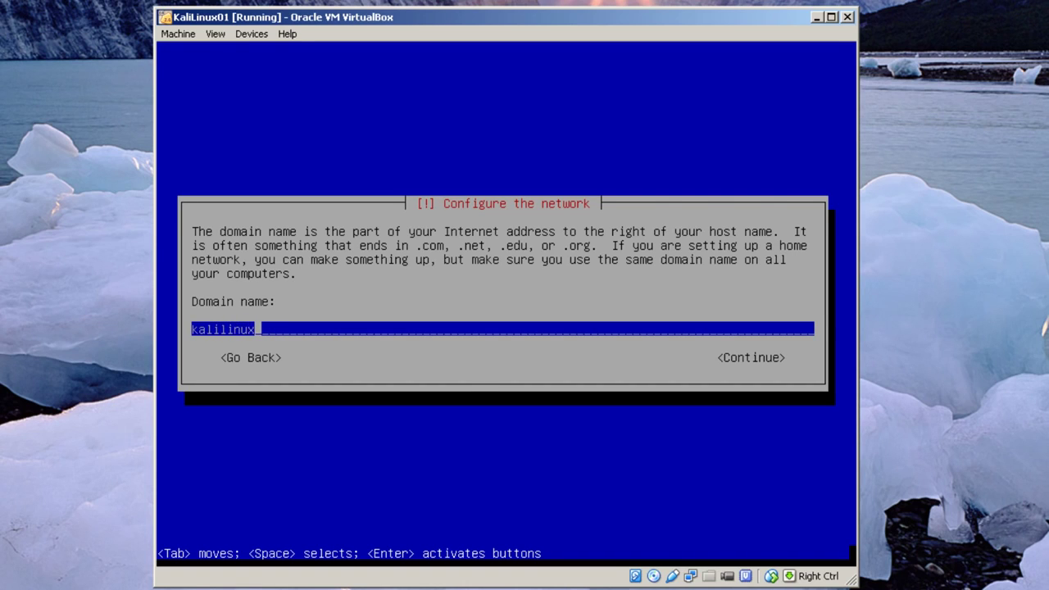
pyautogui.write('01.private.')
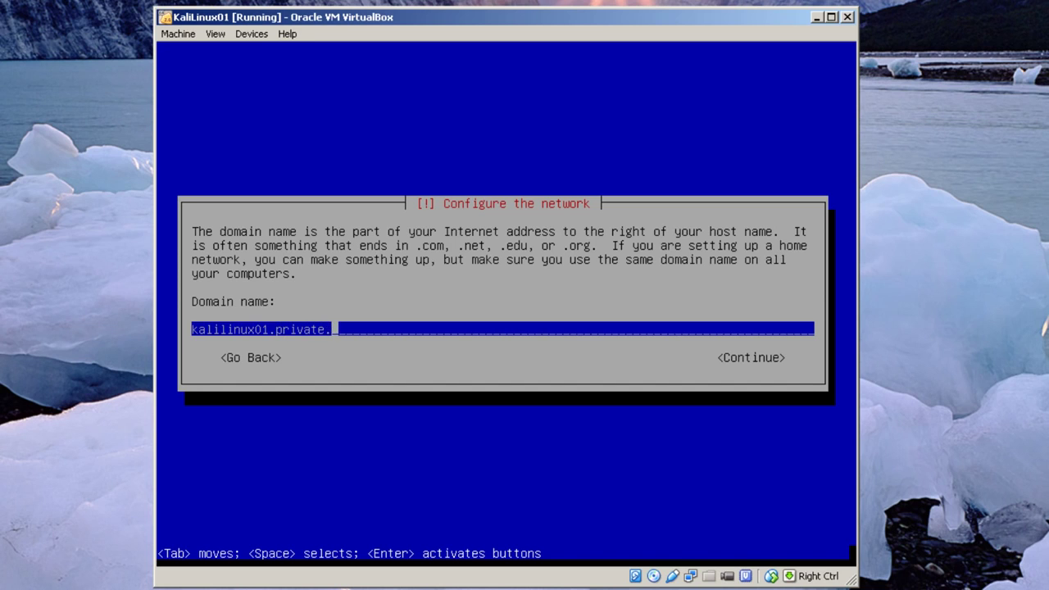
pyautogui.write('edu')
pyautogui.press('Left')
pyautogui.press('Left')
pyautogui.press('Left')
pyautogui.press('Left')
pyautogui.press('Left')
pyautogui.press('Left')
pyautogui.press('Left')
pyautogui.press('Left')
pyautogui.press('Left')
pyautogui.press('Left')
pyautogui.press('BackSpace')
pyautogui.press('BackSpace')
pyautogui.press('BackSpace')
pyautogui.press('BackSpace')
pyautogui.press('BackSpace')
pyautogui.press('BackSpace')
pyautogui.press('BackSpace')
pyautogui.press('BackSpace')
pyautogui.press('BackSpace')
pyautogui.press('BackSpace')
pyautogui.press('BackSpace')
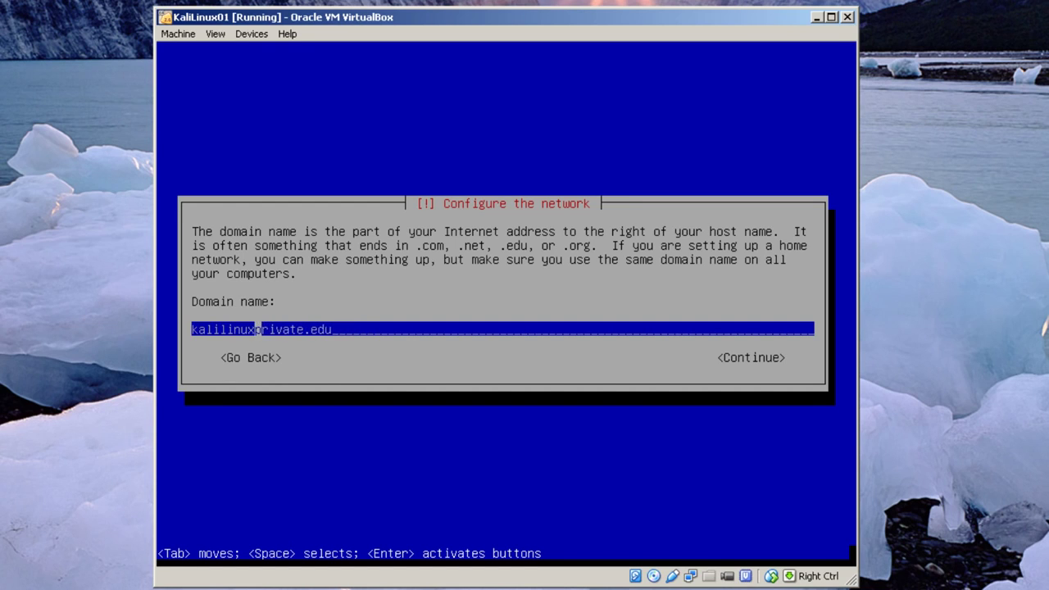
pyautogui.press('BackSpace')
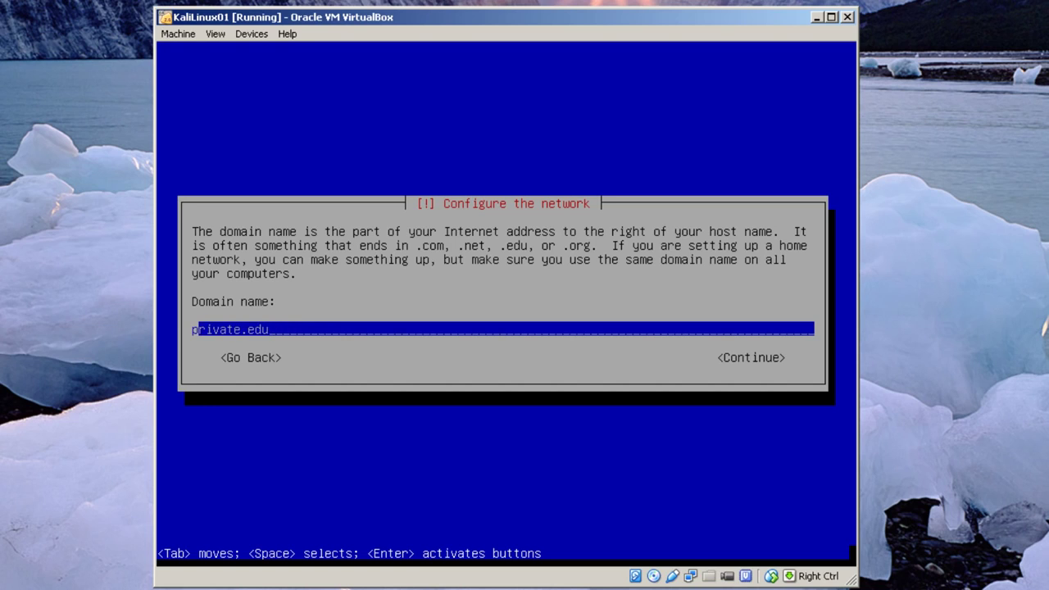
pyautogui.press('Tab')
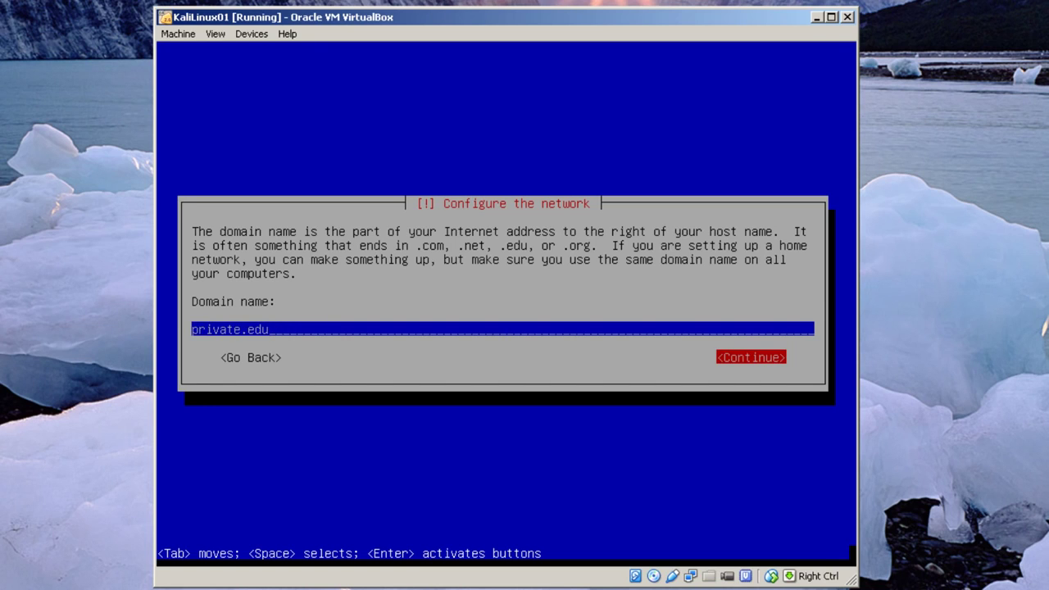
pyautogui.press('Return')
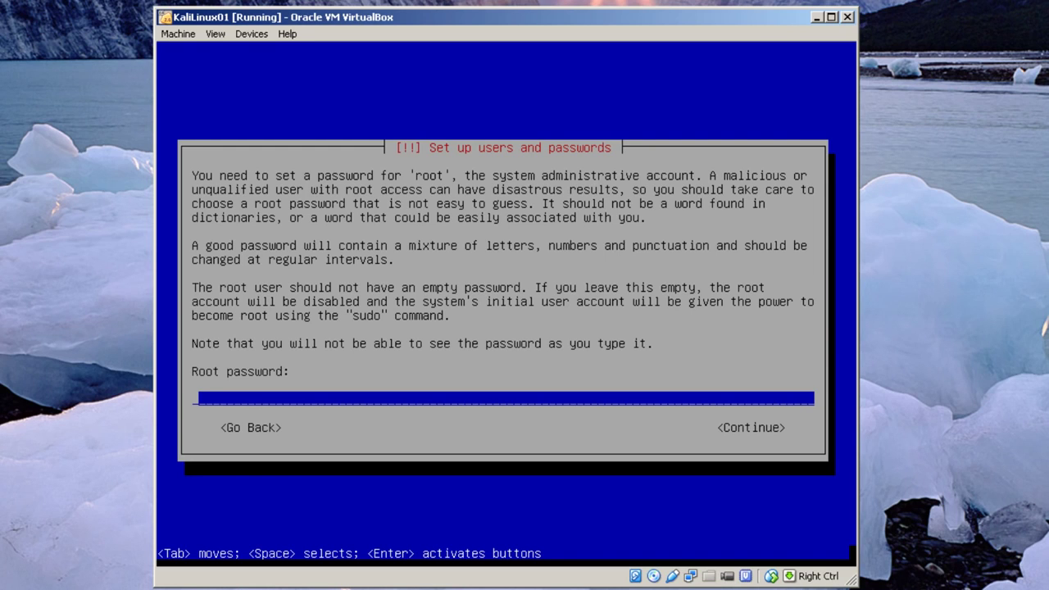
# Enter the root account password and re-enter it to verify
pyautogui.write('********')
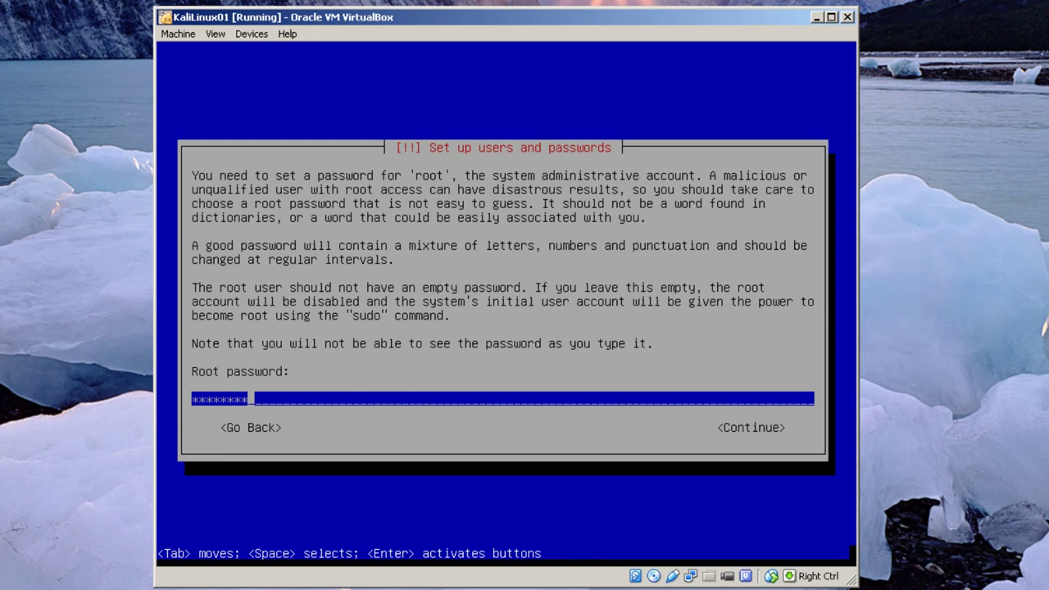
pyautogui.press('Return')
pyautogui.write('********')
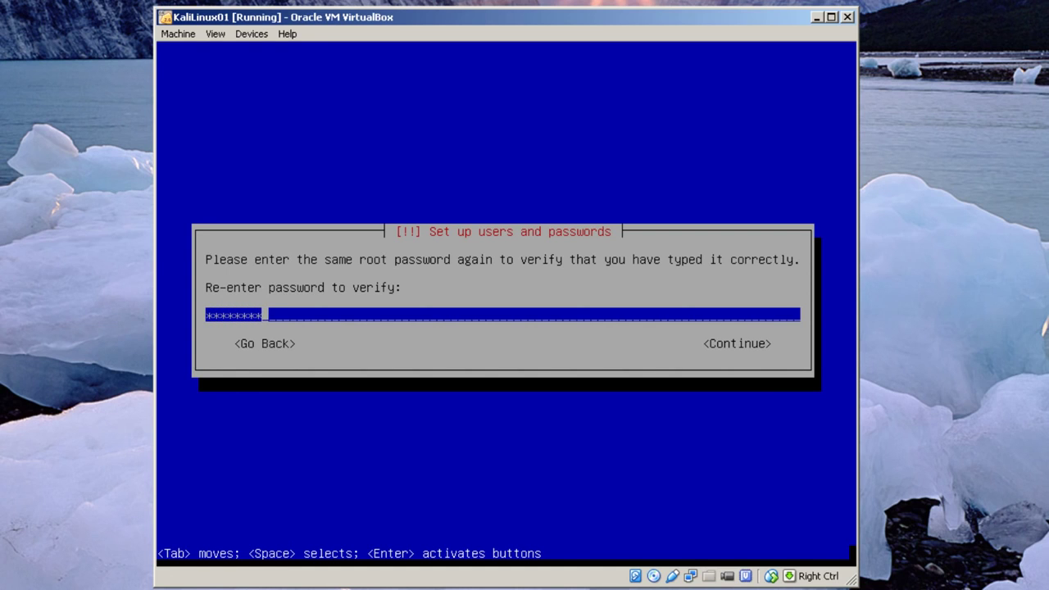
pyautogui.press('Return')
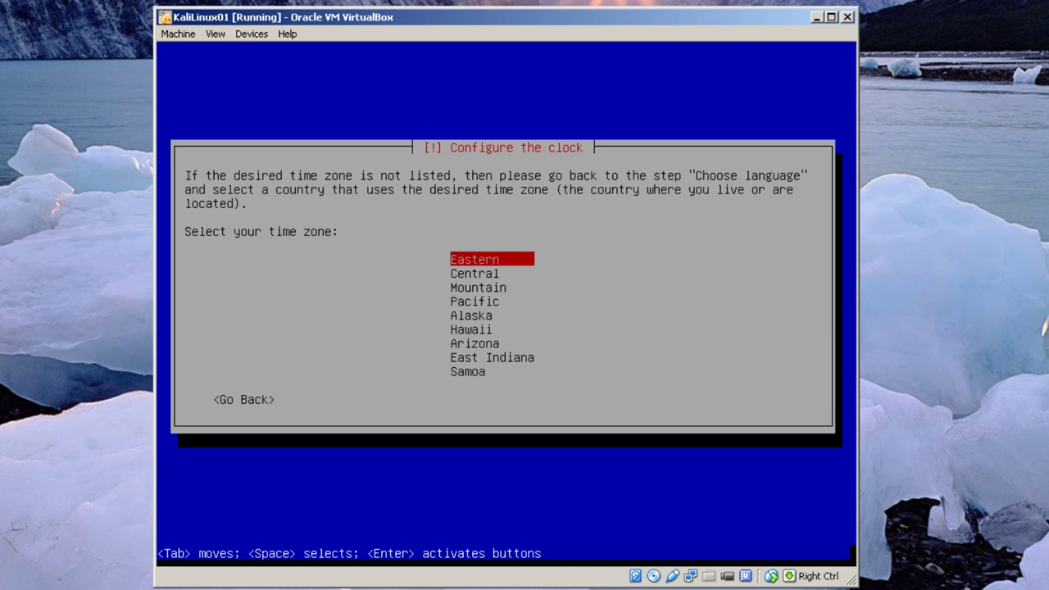
# Confirm Eastern as the clock's time zone
pyautogui.press('Return')
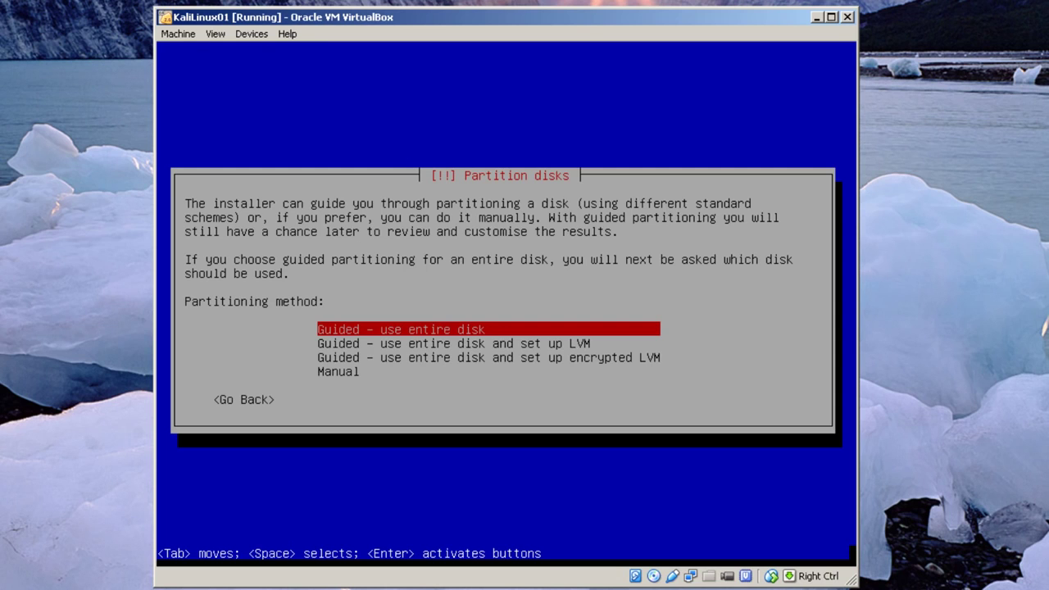
# Use guided whole-disk partitioning with all files in one partition and confirm writing changes
pyautogui.press('Return')
pyautogui.press('Return')
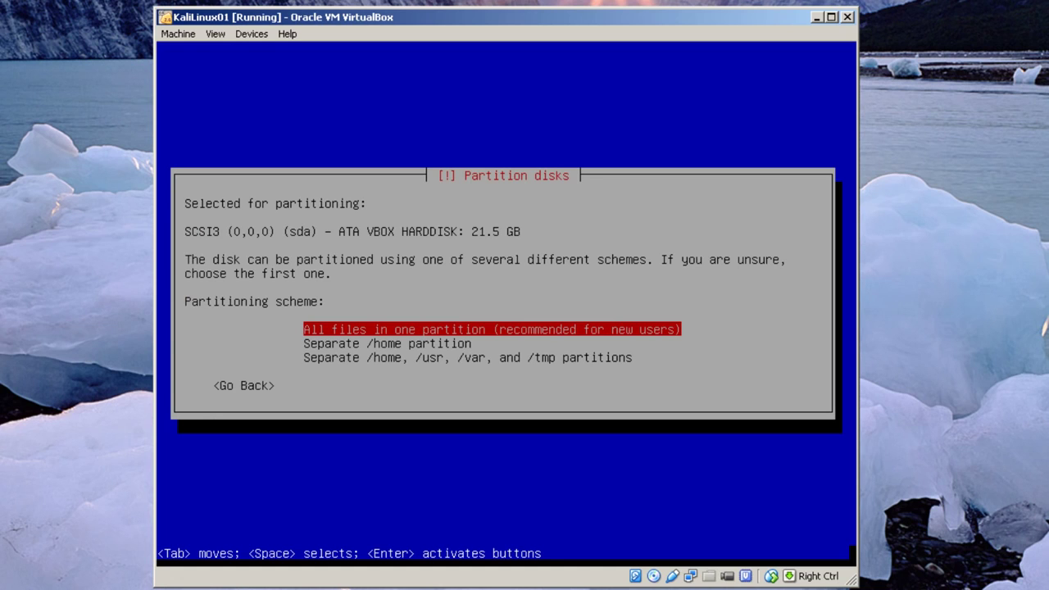
pyautogui.press('Return')
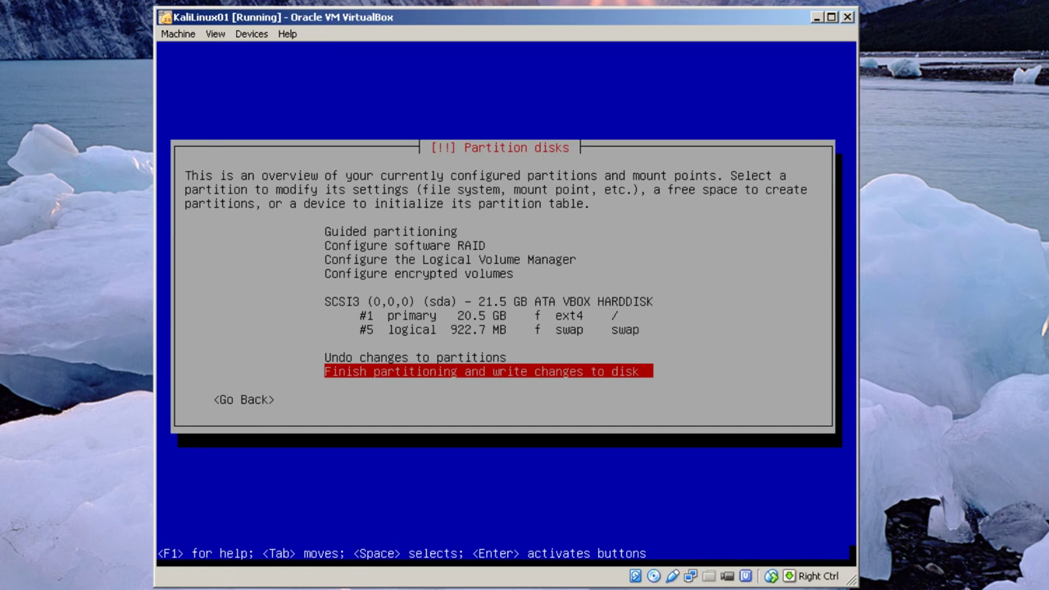
pyautogui.press('Return')
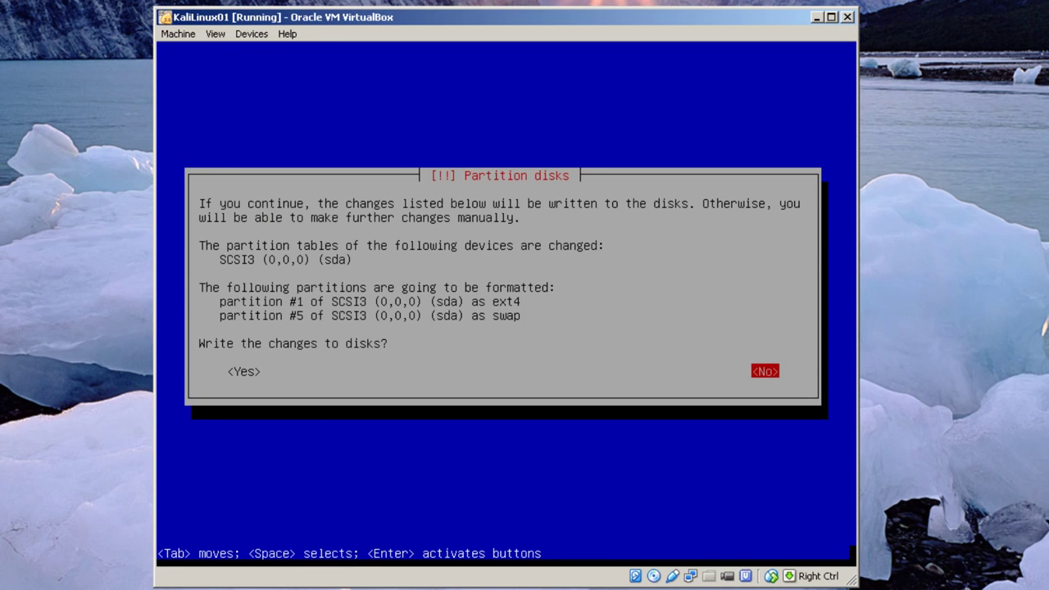
pyautogui.press('Tab')
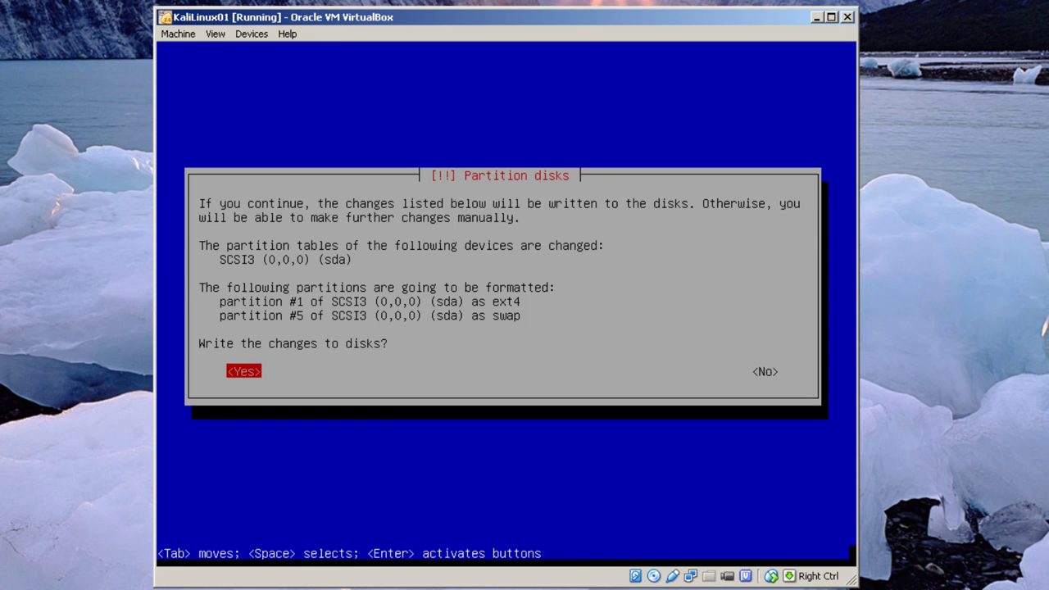
pyautogui.press('Return')
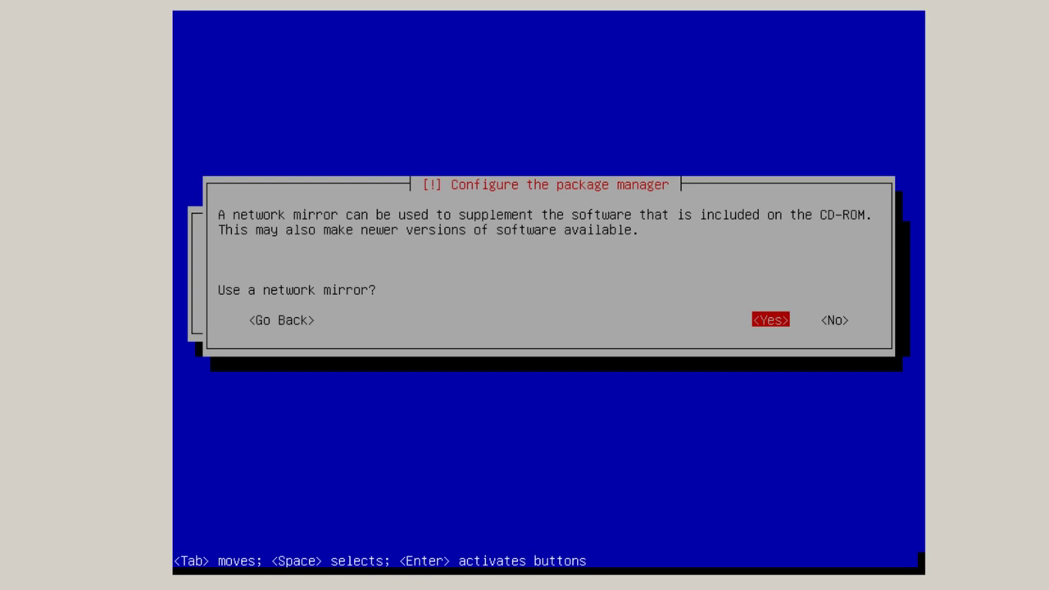
# Accept a network mirror, leave the HTTP proxy blank, and let the Kali installation finish
pyautogui.press('Return')
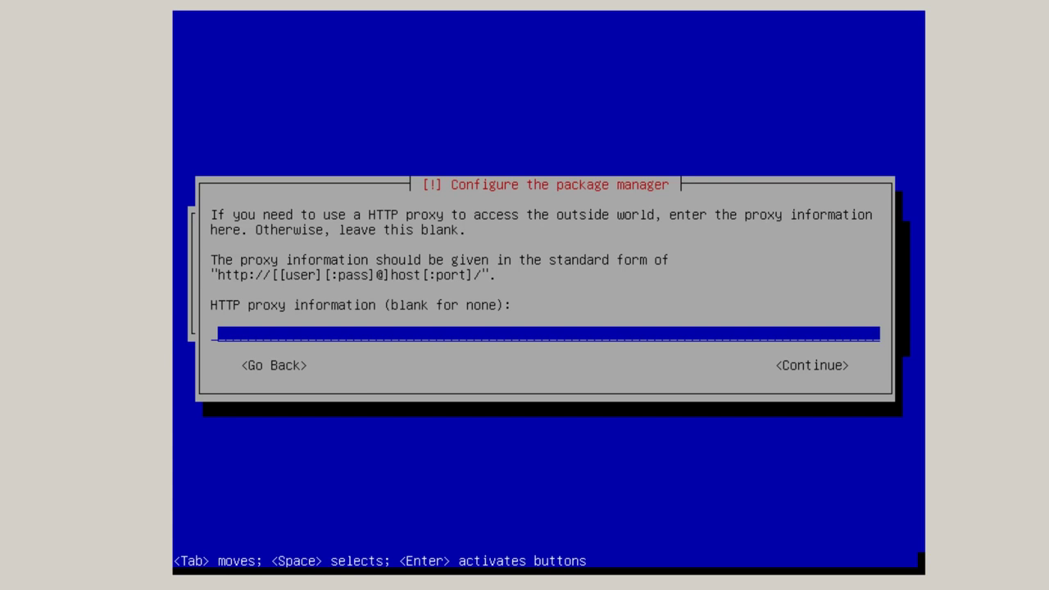
pyautogui.press('Return')
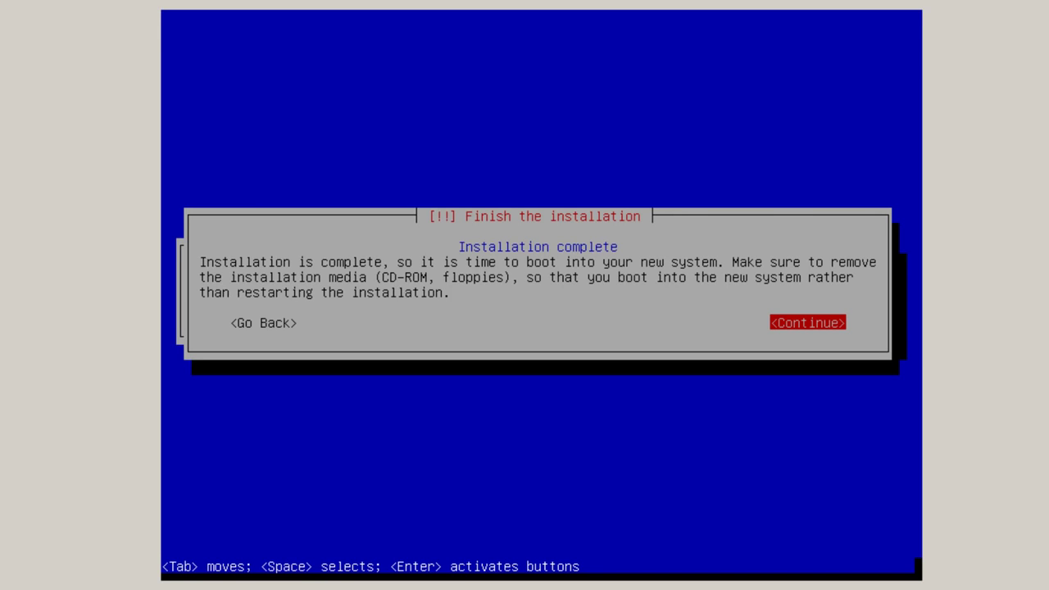
# Finish the installation, reboot, and boot the default Kali GRUB entry
pyautogui.press('Return')
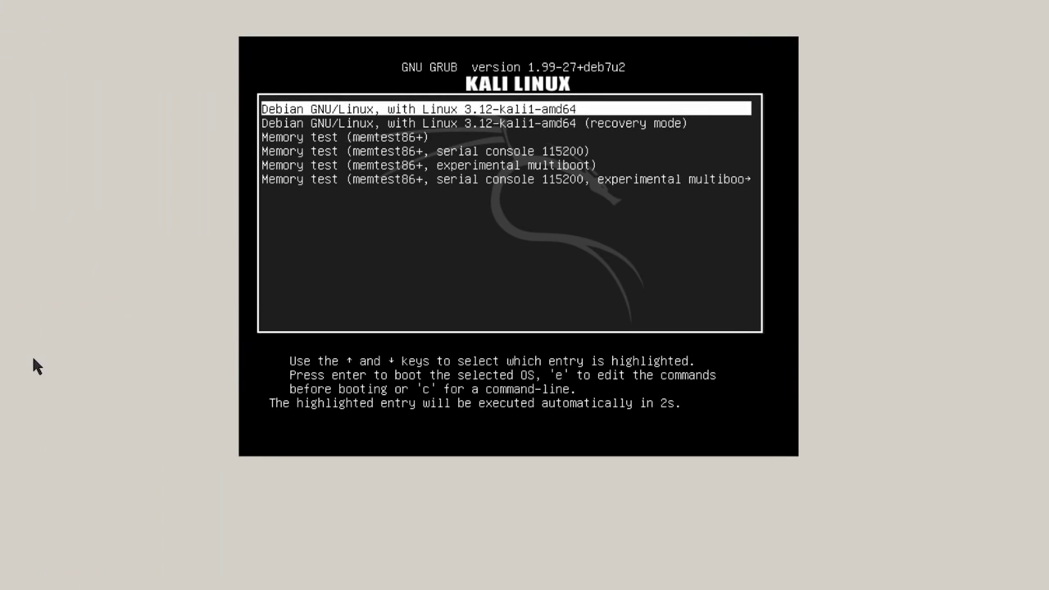
pyautogui.press('Return')
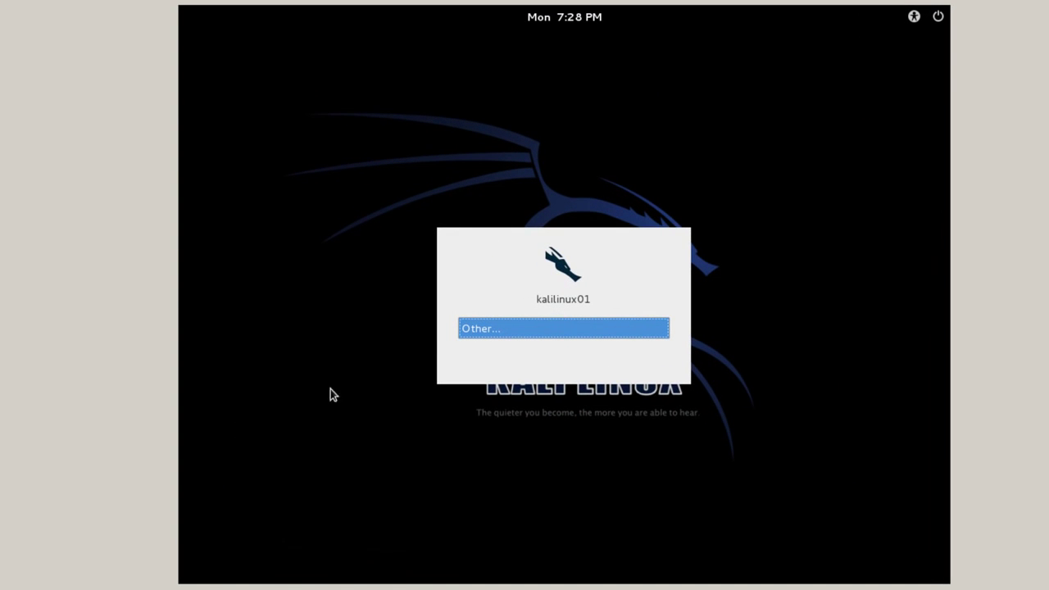
# Log in through Other... with username root and the account password
pyautogui.click(531, 328)
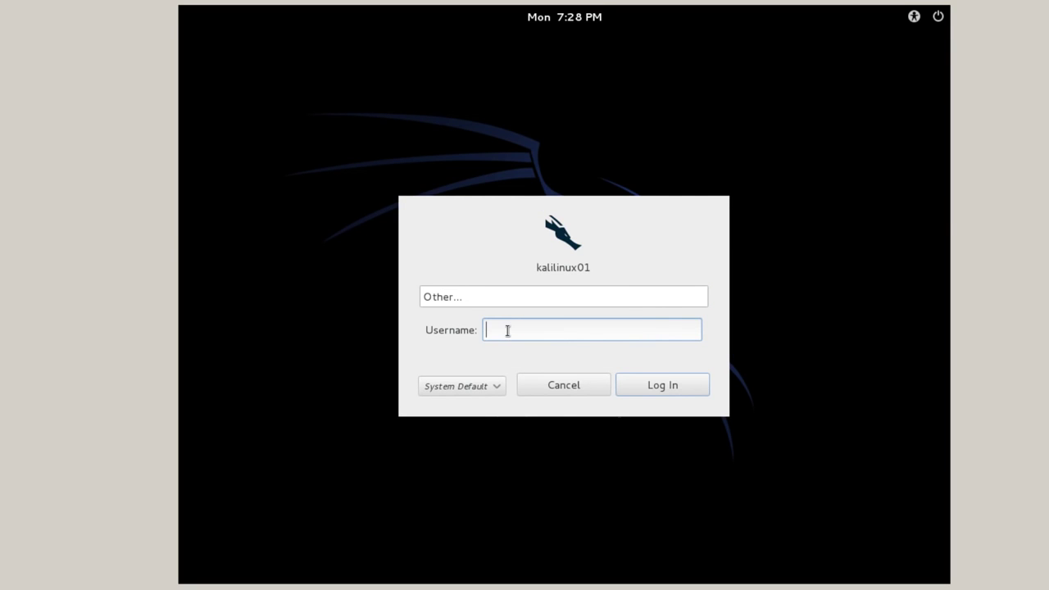
pyautogui.write('root')
pyautogui.click(663, 383)
pyautogui.press('Return')
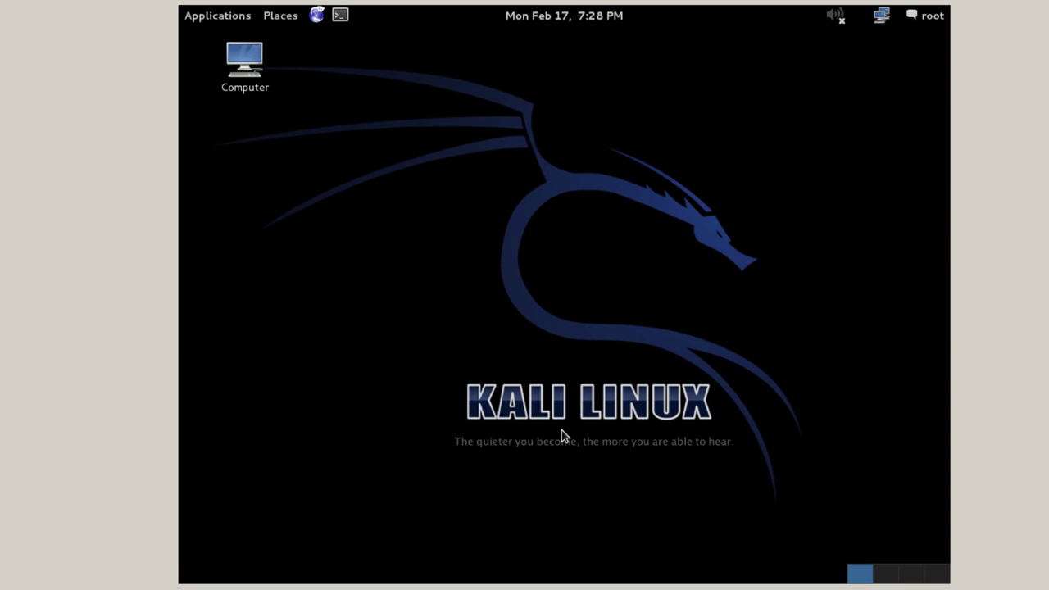
# Launch Terminal from Applications > Accessories to get a root prompt
pyautogui.click(217, 16)
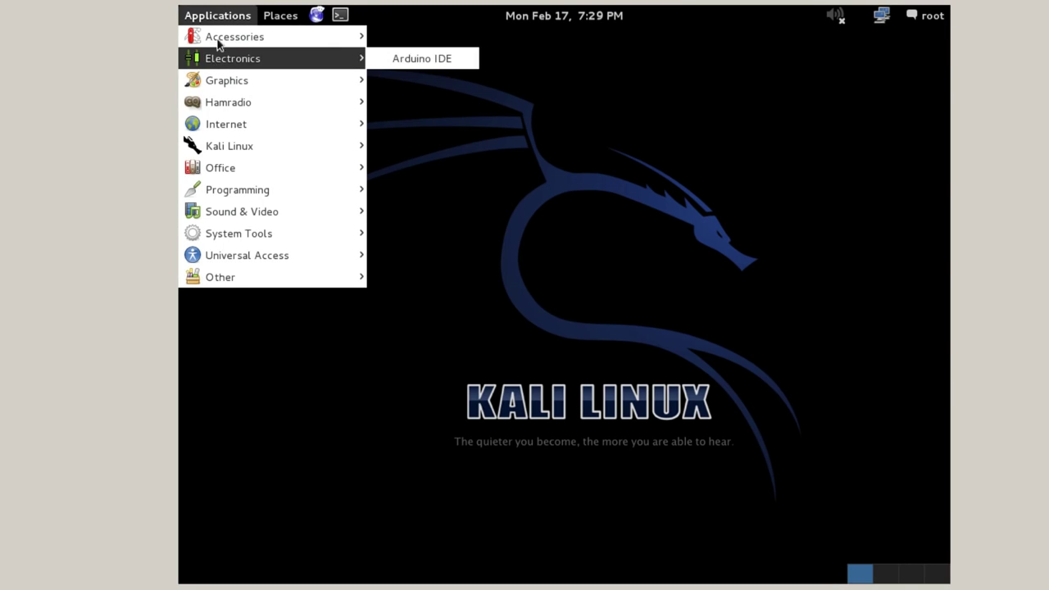
pyautogui.moveTo(220, 35)
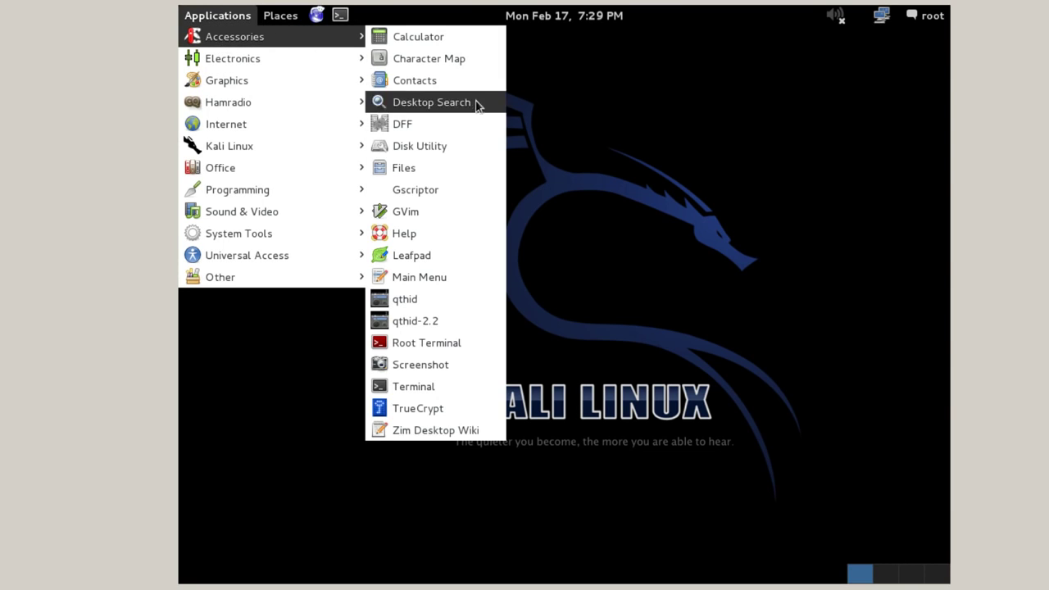
pyautogui.click(432, 389)
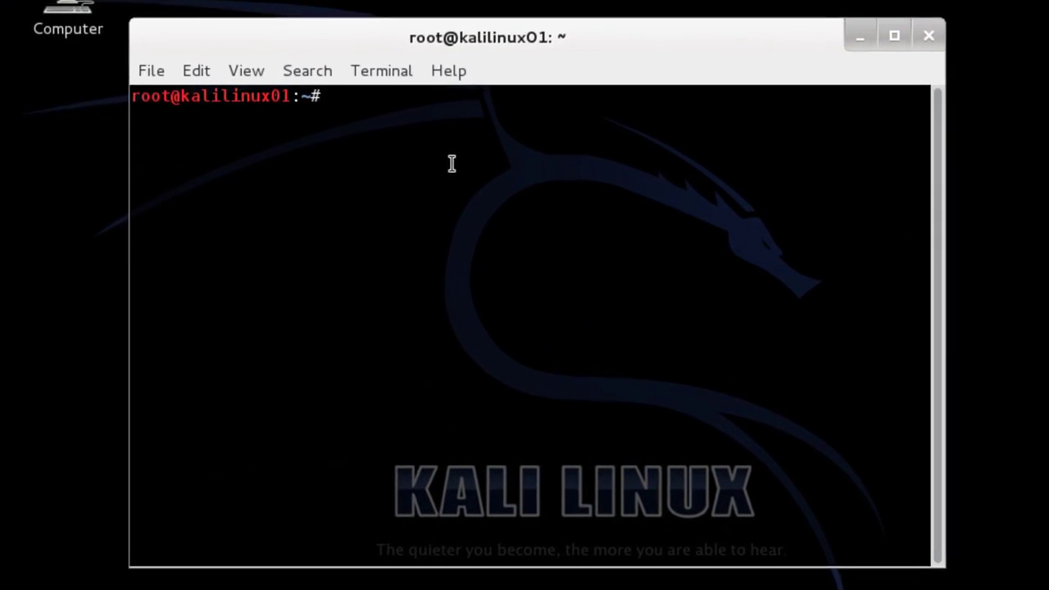
# Run 'apt-get update && apt-get -y upgrade && apt-get -y install dkms', then poweroff the guest
pyautogui.write('sudo')
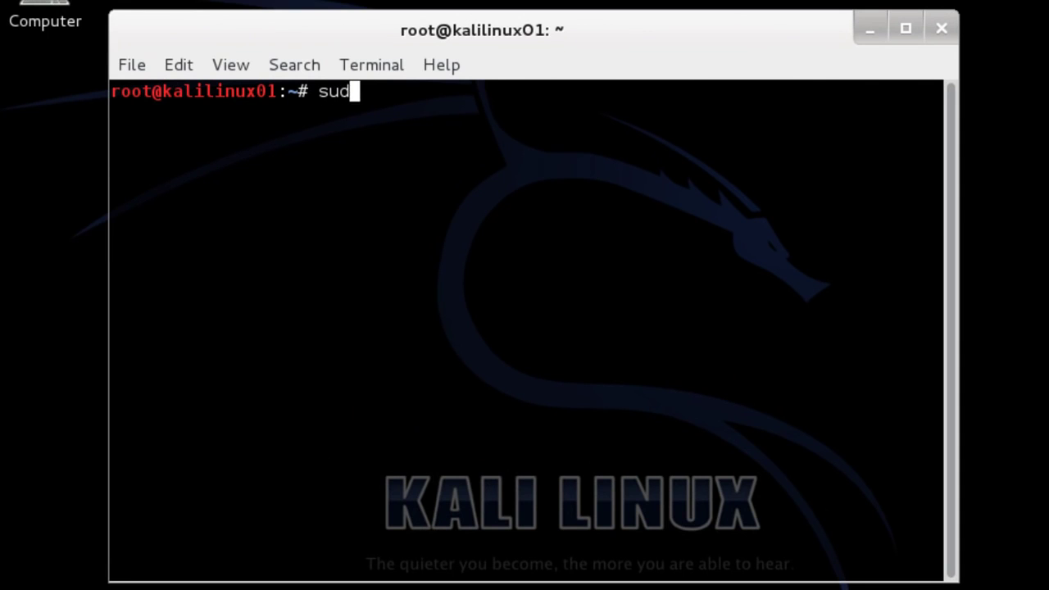
pyautogui.press('BackSpace')
pyautogui.press('BackSpace')
pyautogui.press('BackSpace')
pyautogui.press('BackSpace')
pyautogui.write('apt-get')
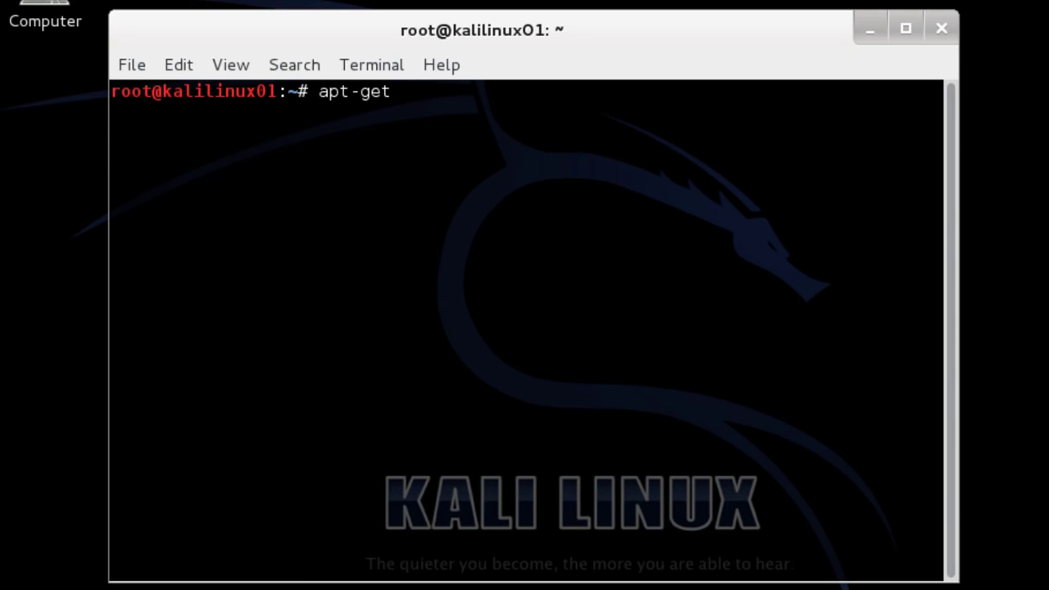
pyautogui.write(' update &&')
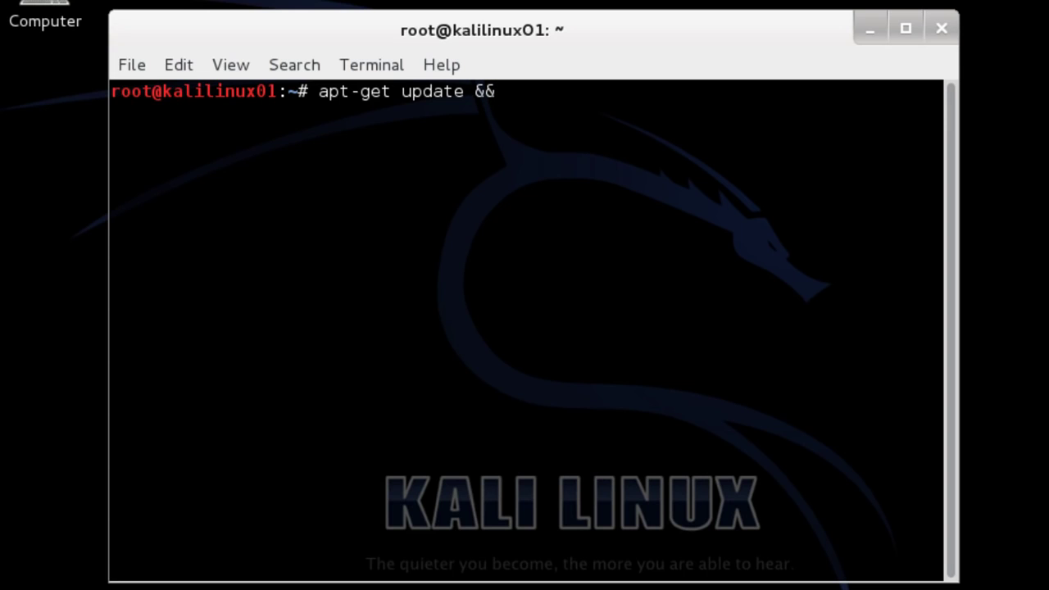
pyautogui.write(' apt-get')
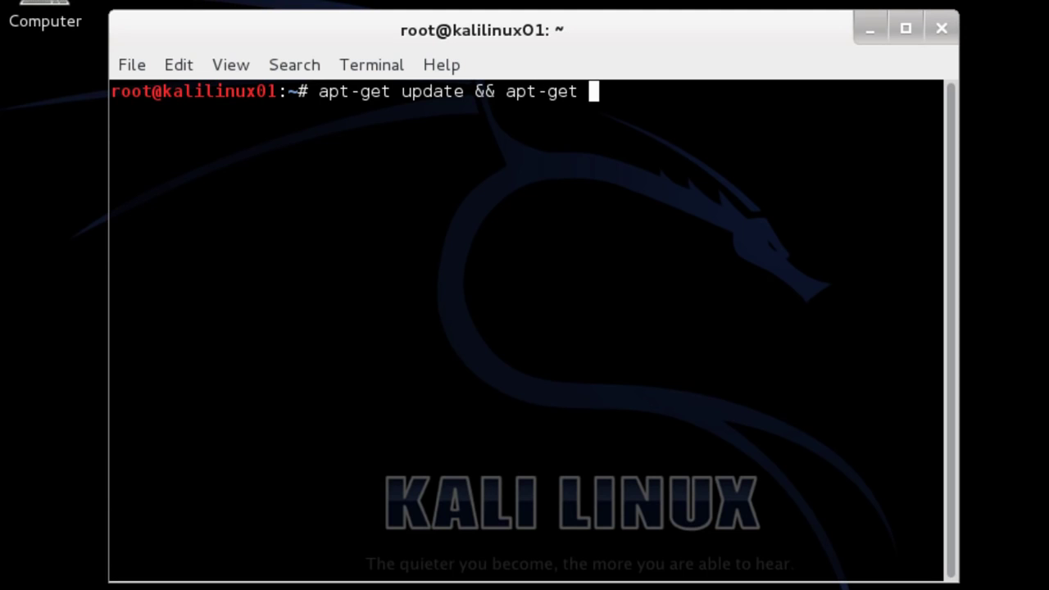
pyautogui.write(' -y upgrade')
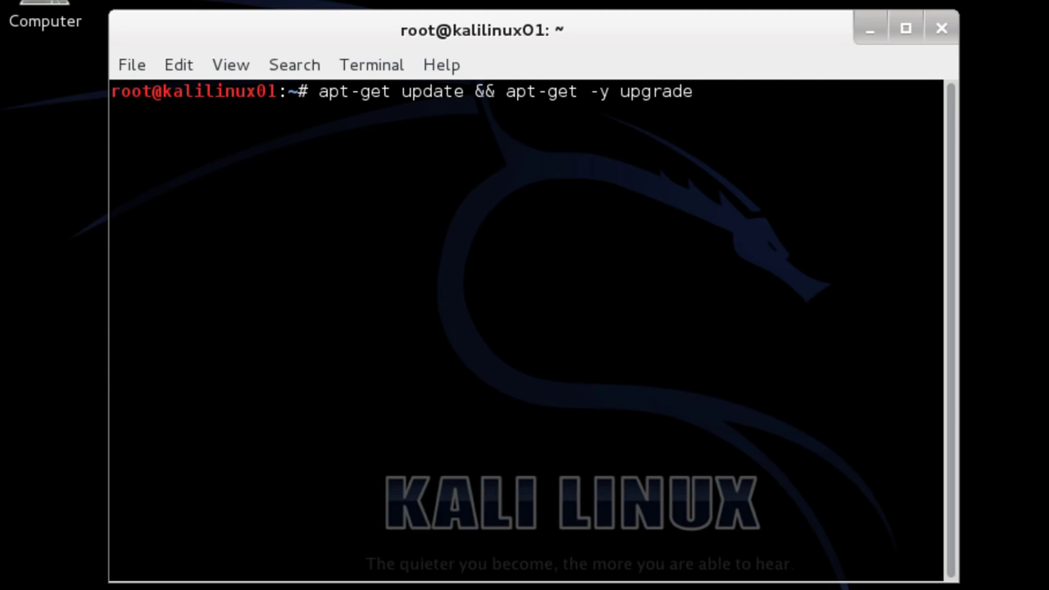
pyautogui.write(' && apt-get')
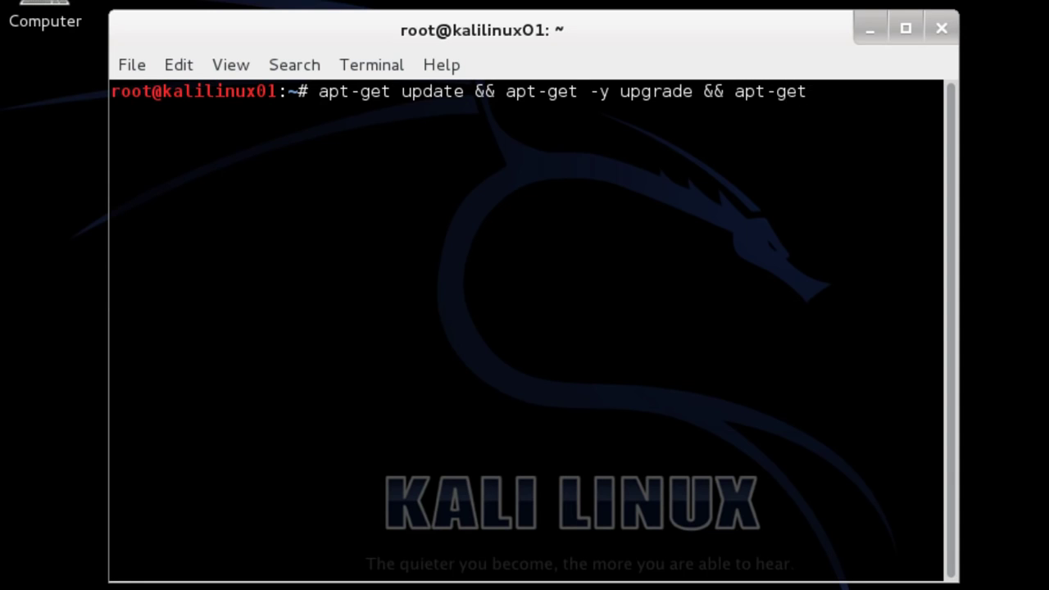
pyautogui.write(' -y')
pyautogui.write('instal')
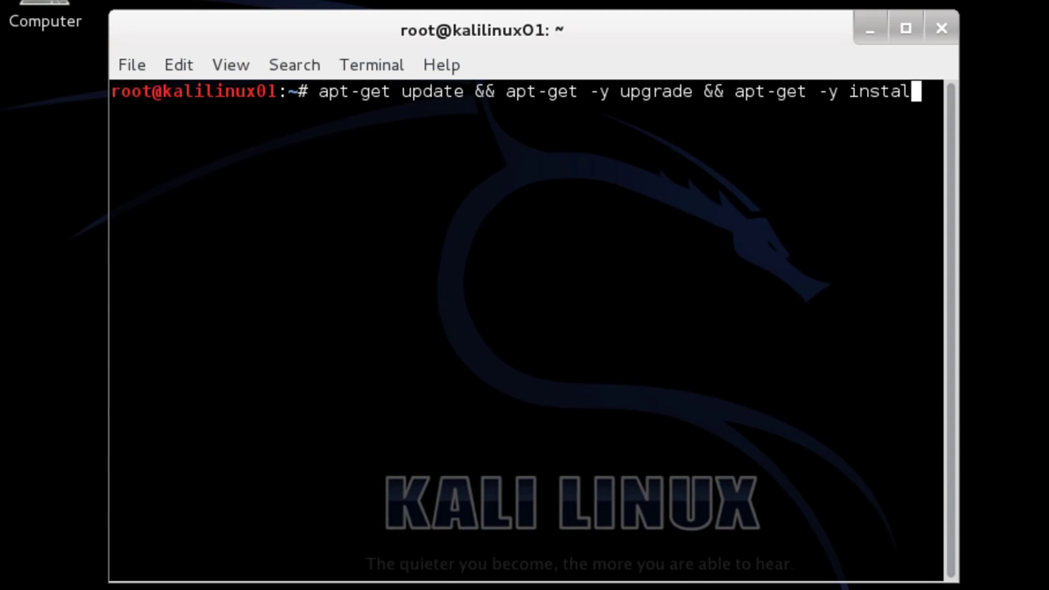
pyautogui.write('l dkms')
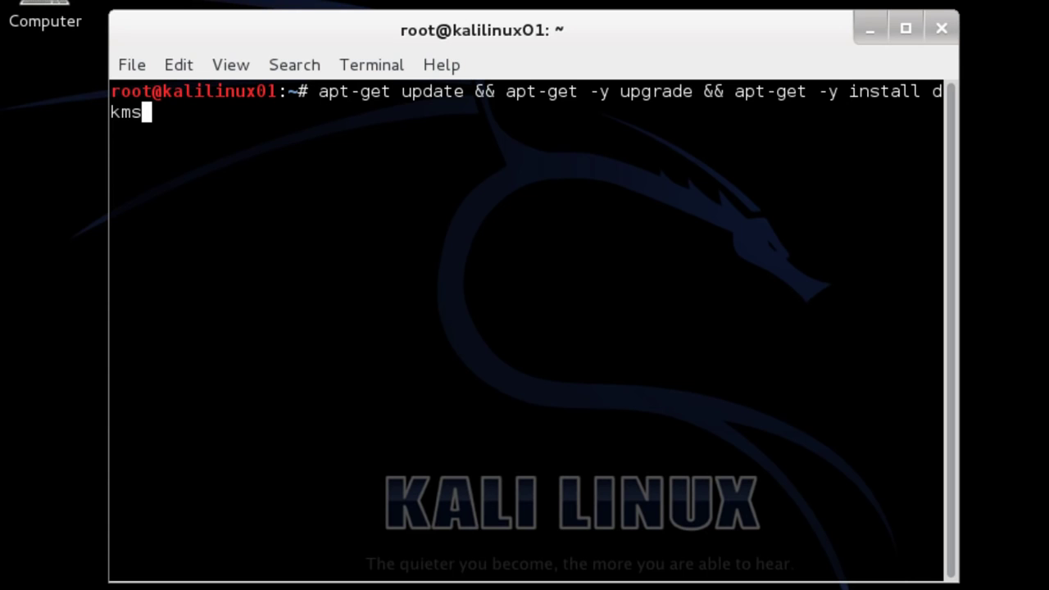
pyautogui.press('Return')
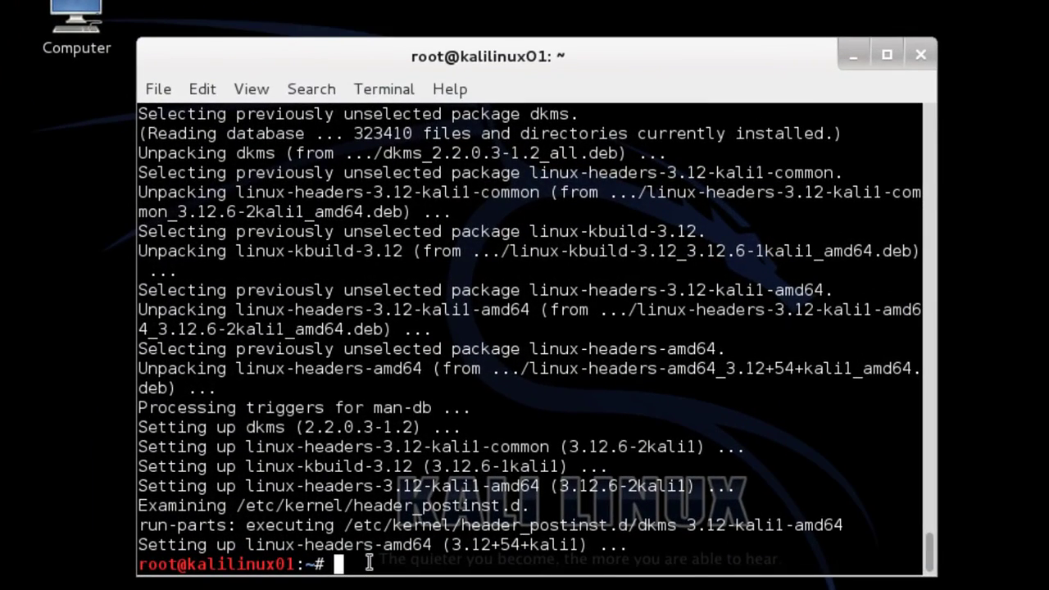
pyautogui.write('poweroff')
pyautogui.press('Return')
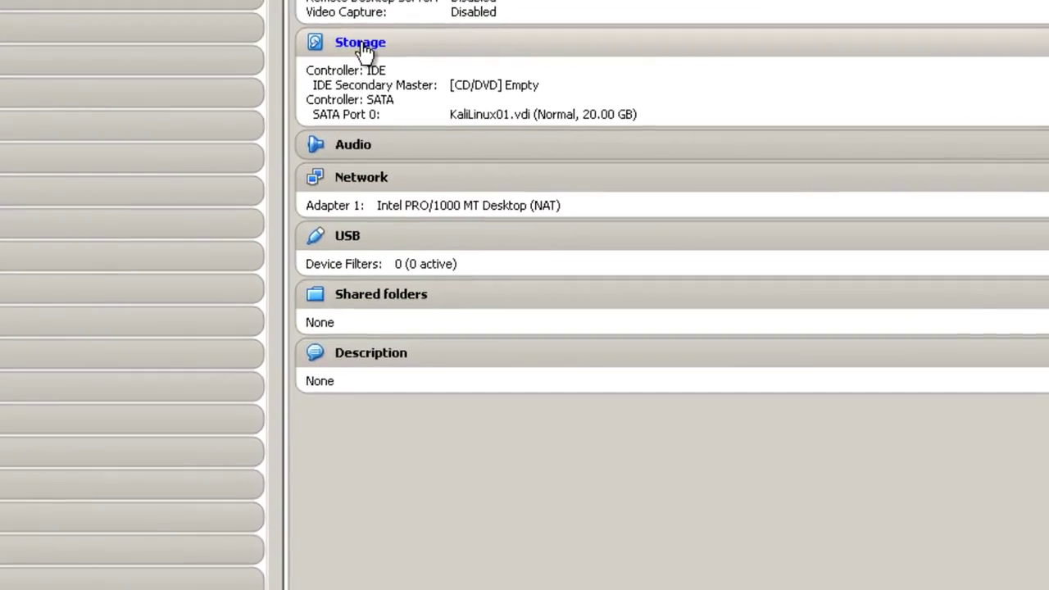
# Attach Host Drive 'E:' to KaliLinux01's empty IDE CD/DVD slot and save the storage settings
pyautogui.click(714, 28)
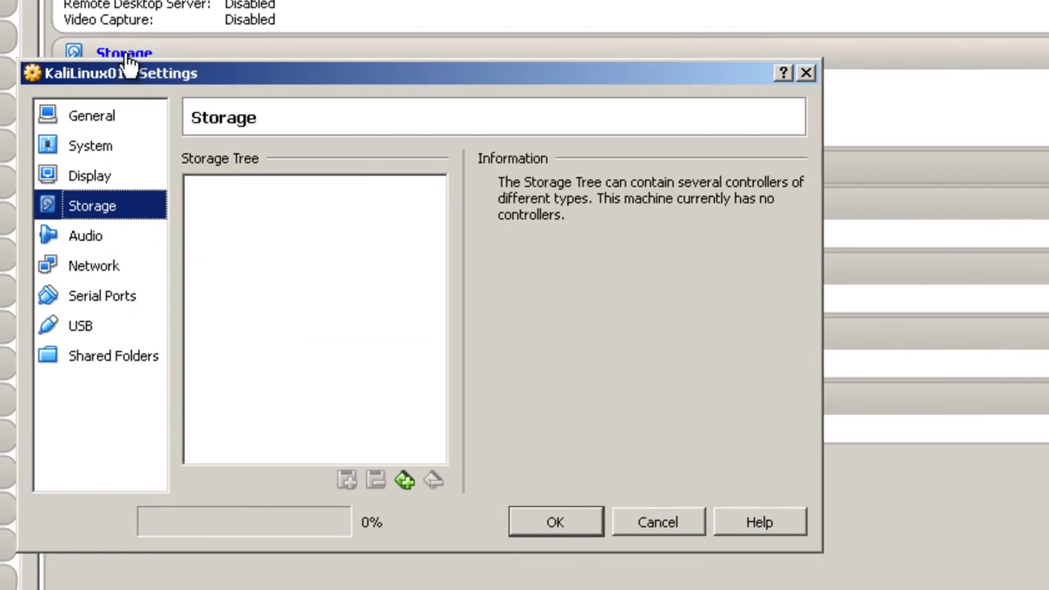
pyautogui.click(252, 225)
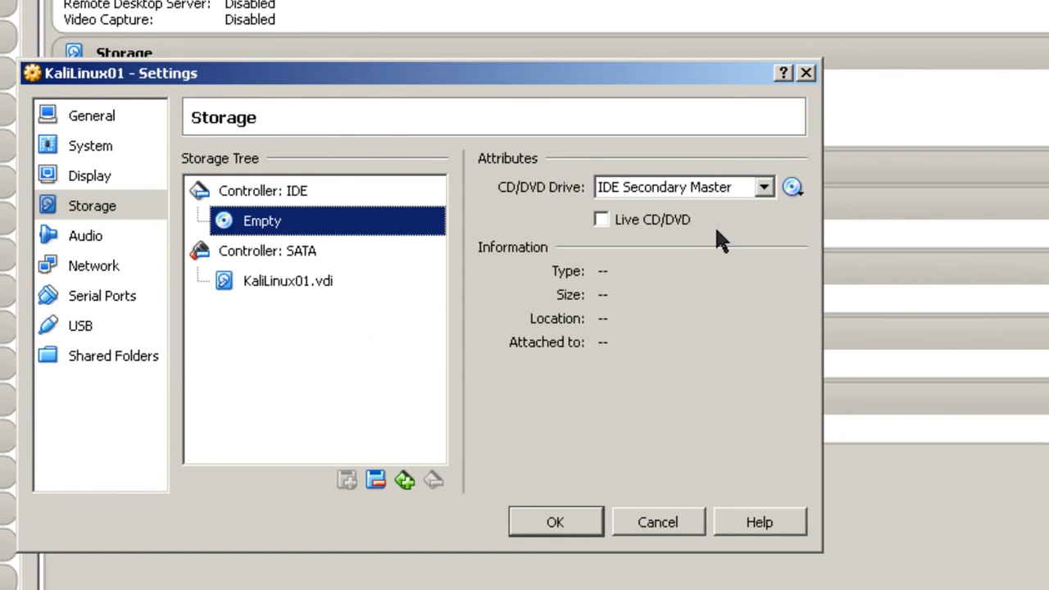
pyautogui.click(792, 188)
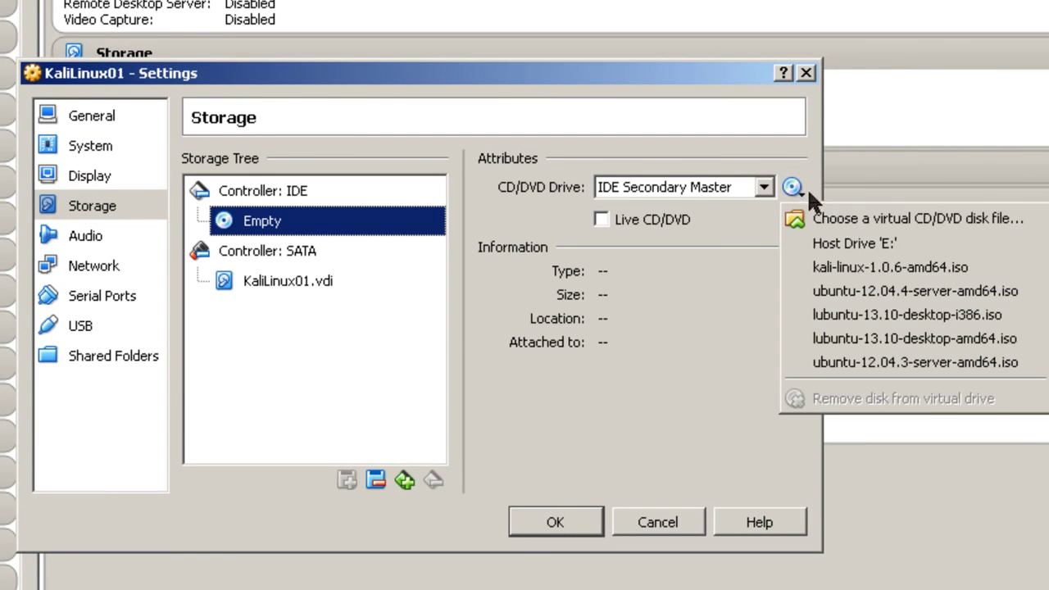
pyautogui.click(839, 245)
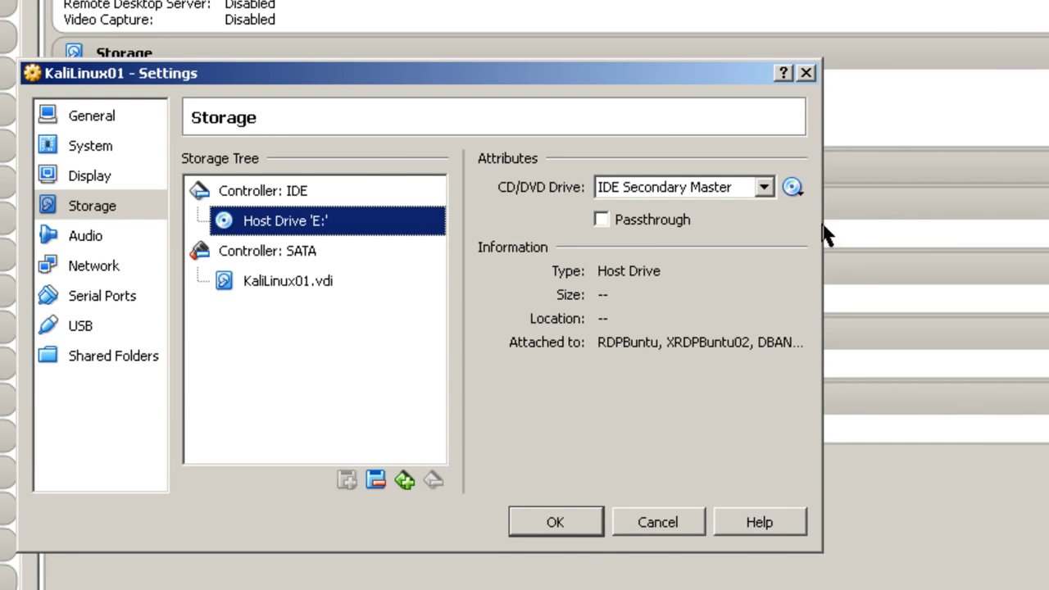
pyautogui.click(580, 516)
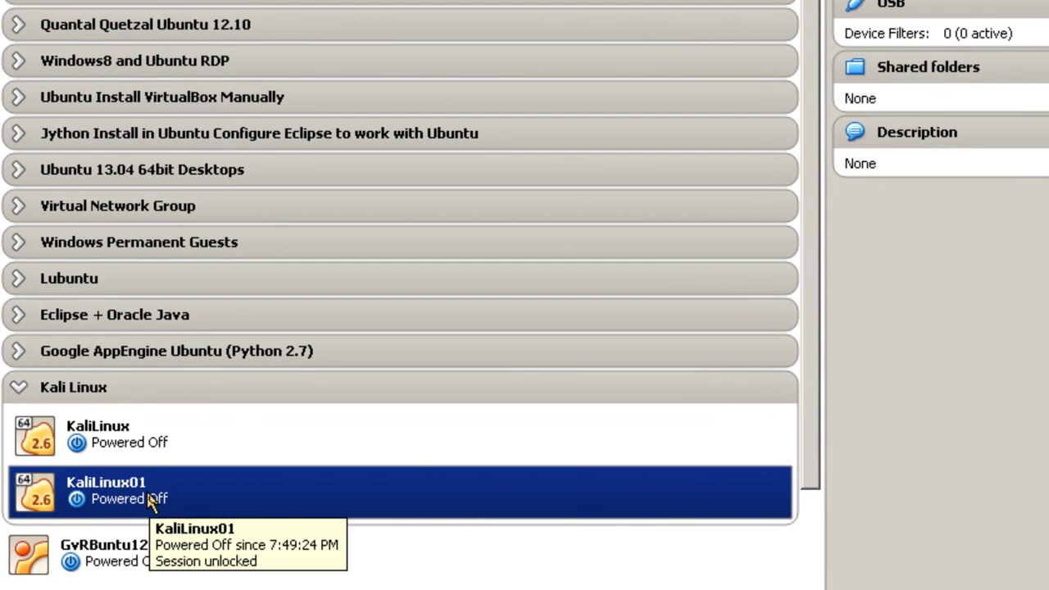
# Start KaliLinux01 and log in via Other... as root with the account password
pyautogui.rightClick(154, 500)
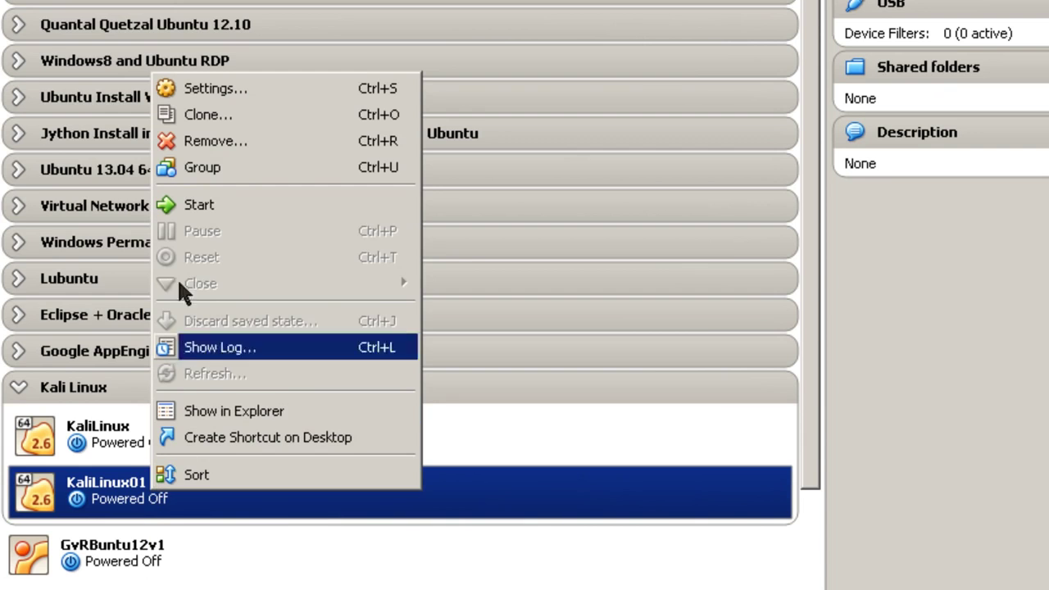
pyautogui.click(208, 210)
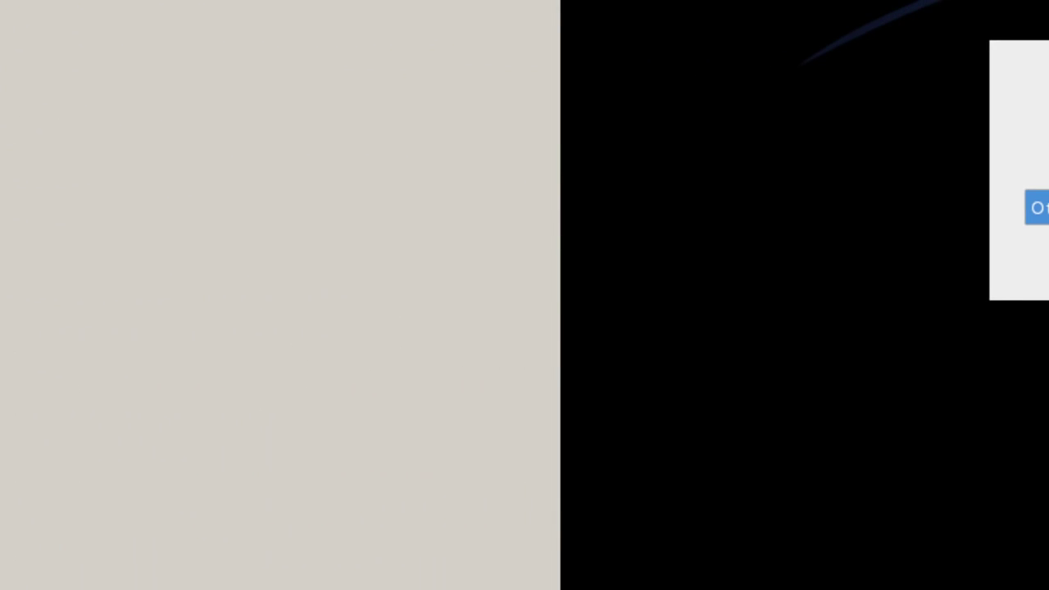
pyautogui.click(912, 248)
pyautogui.write('root')
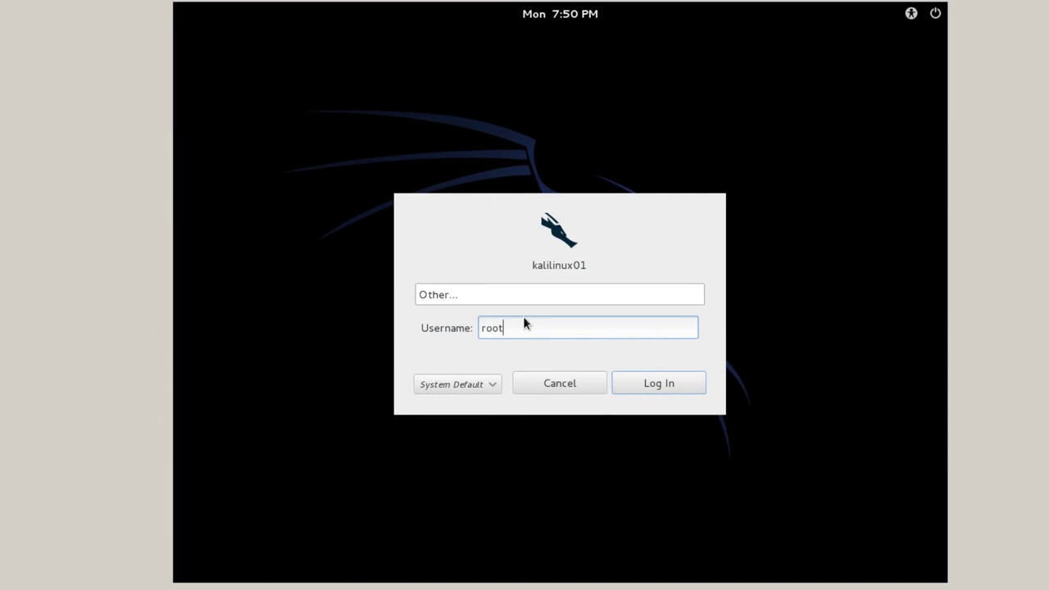
pyautogui.click(626, 377)
pyautogui.write('••••••••')
pyautogui.press('Return')
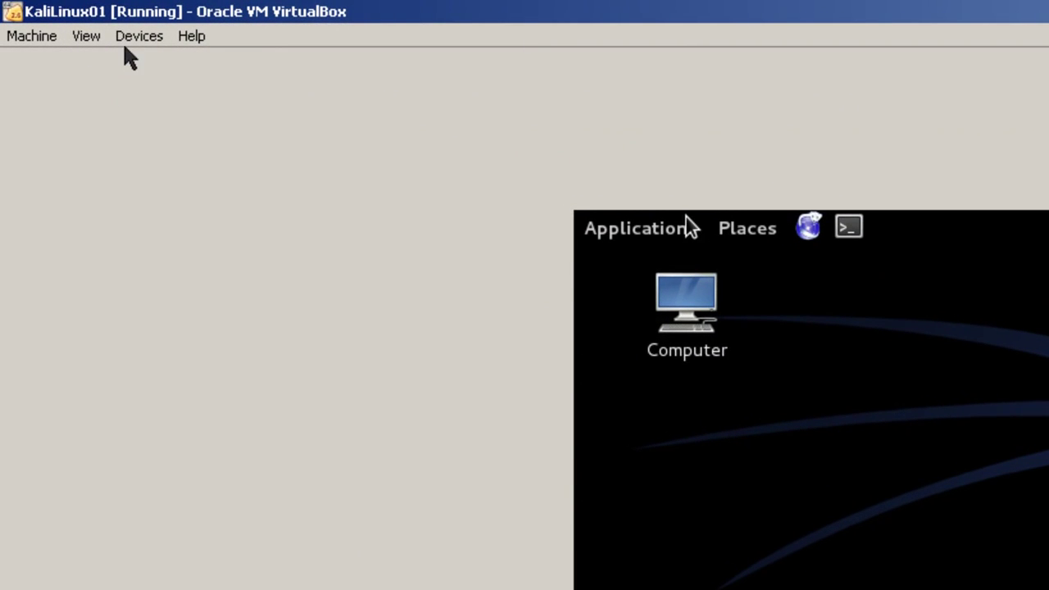
pyautogui.click(136, 39)
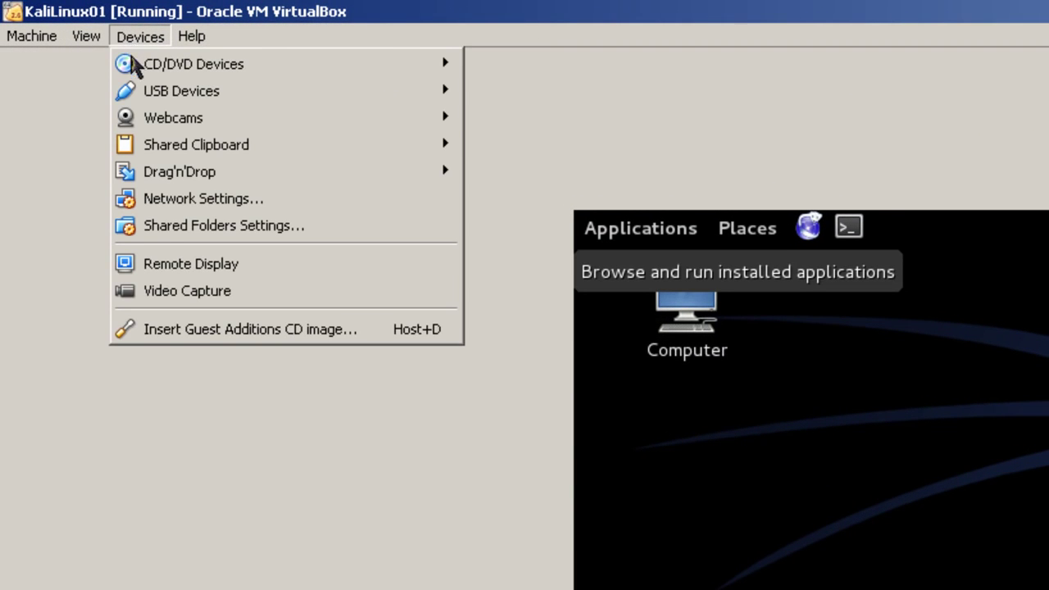
# Insert the Guest Additions CD image, choose Run at autorun, and dismiss the error message
pyautogui.click(175, 330)
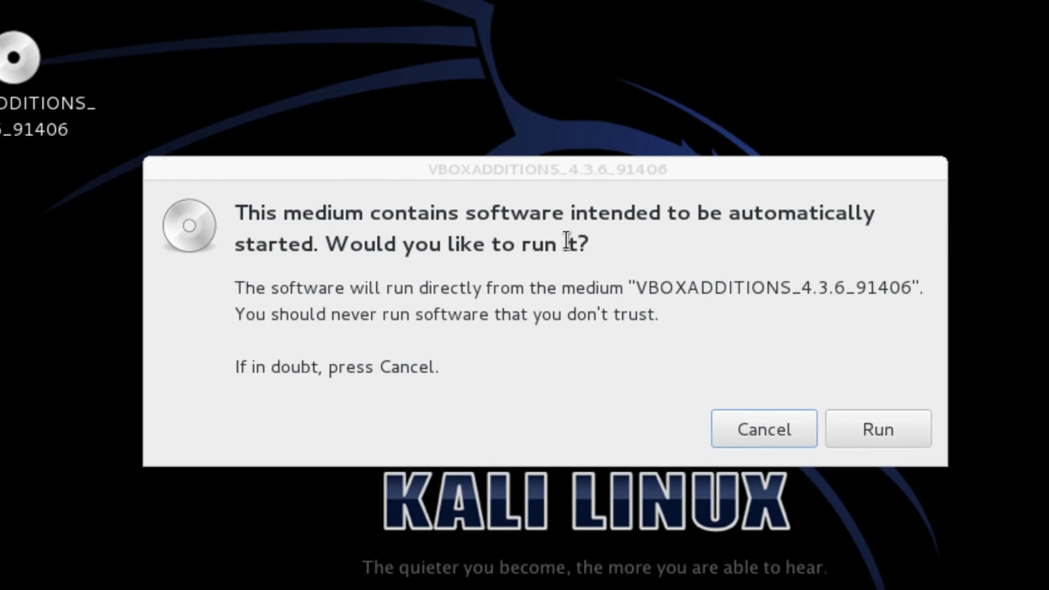
pyautogui.click(887, 428)
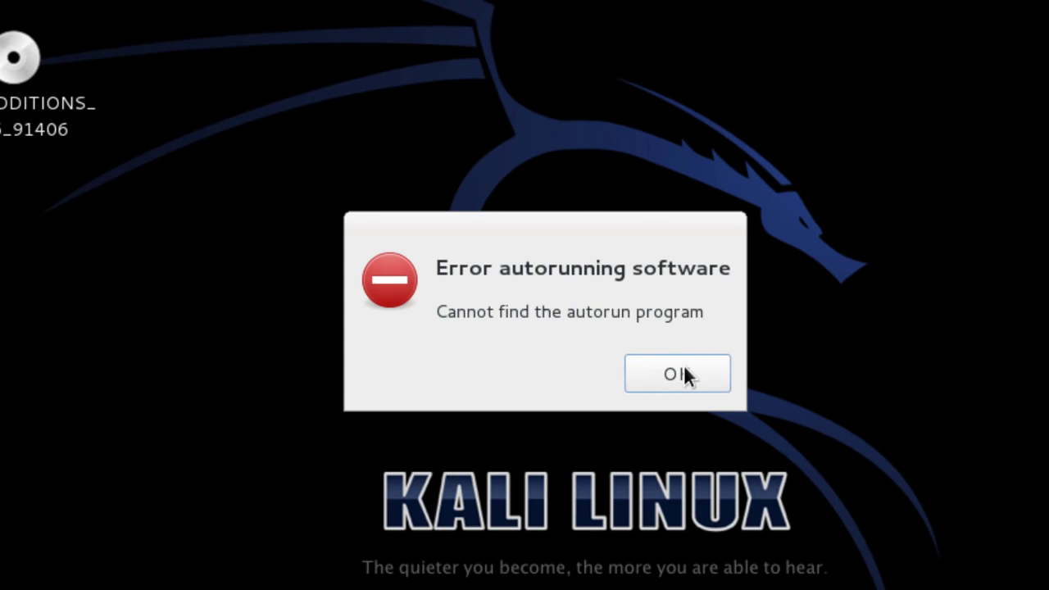
pyautogui.click(685, 375)
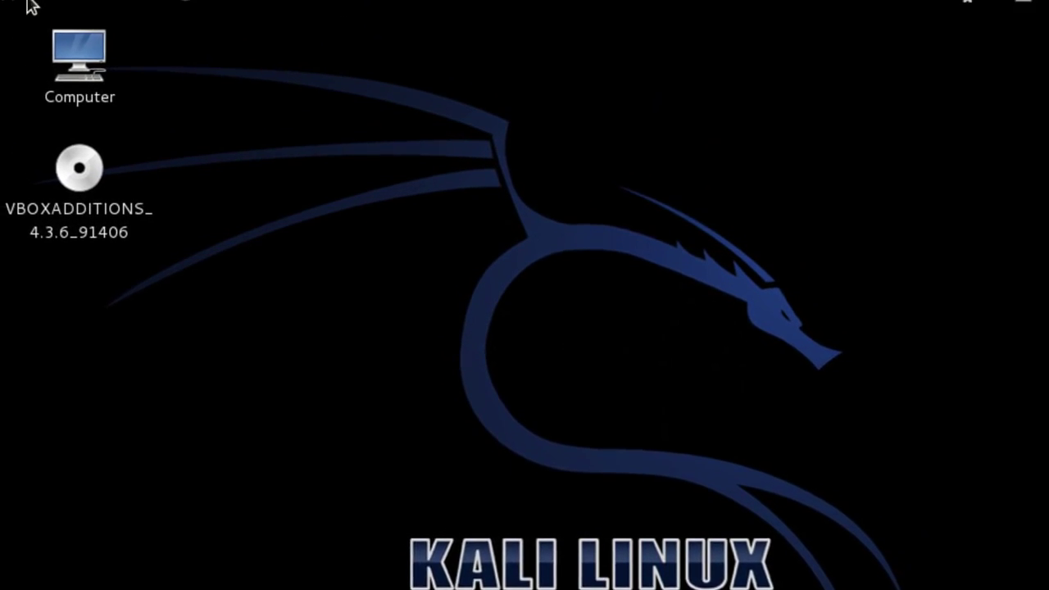
pyautogui.click(51, 12)
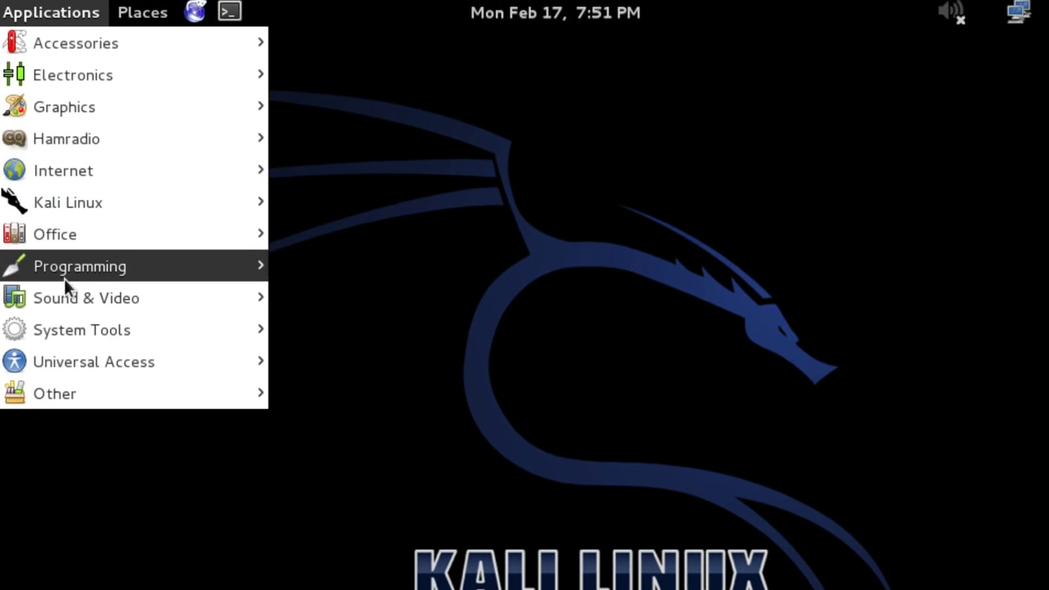
# Open a terminal, change into /media, and list its contents
pyautogui.moveTo(64, 236)
pyautogui.moveTo(95, 57)
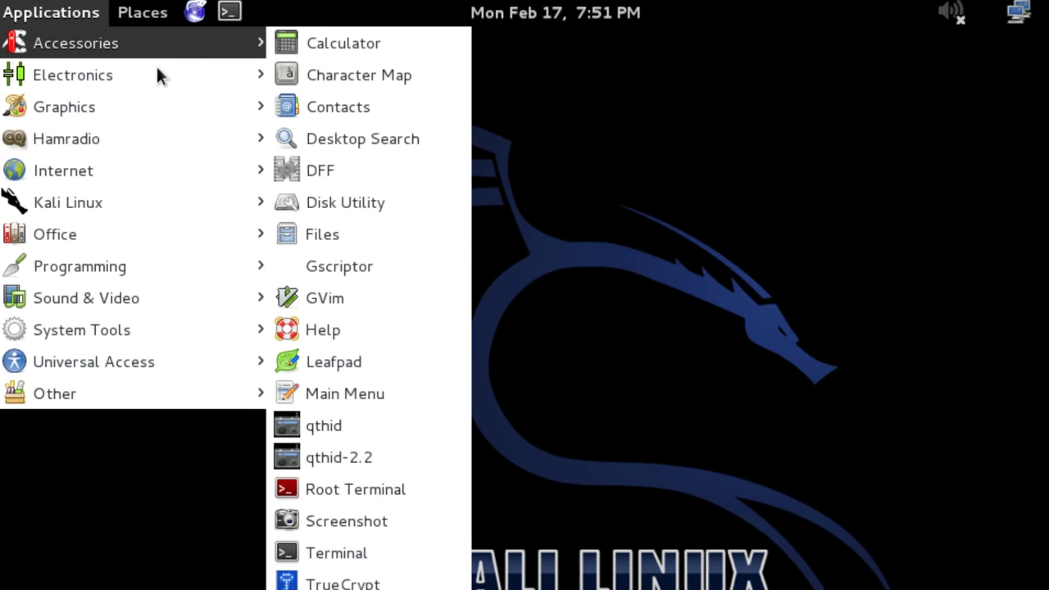
pyautogui.click(347, 553)
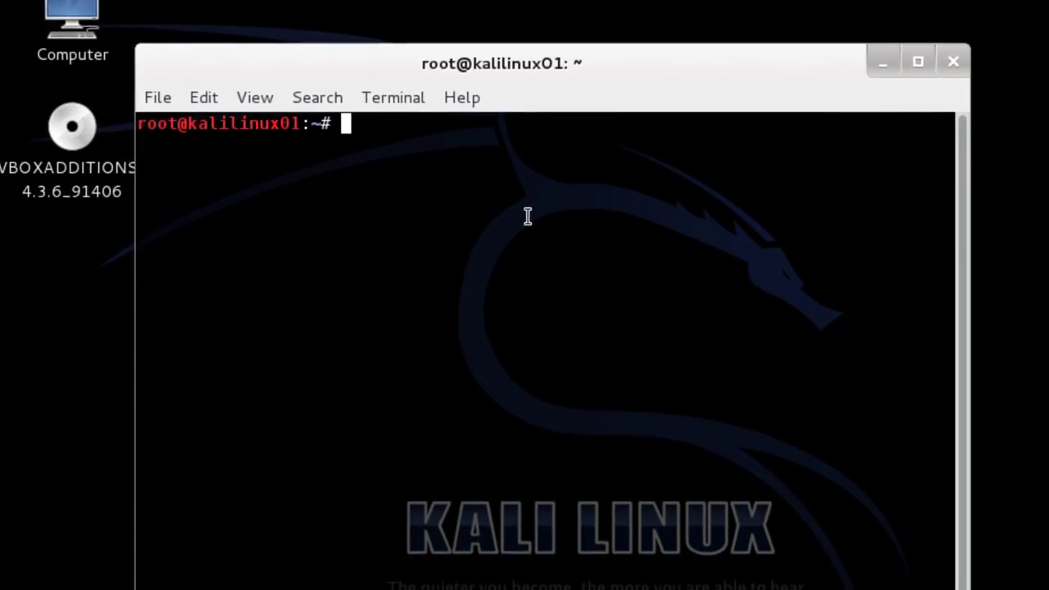
pyautogui.write('cd /media')
pyautogui.press('Return')
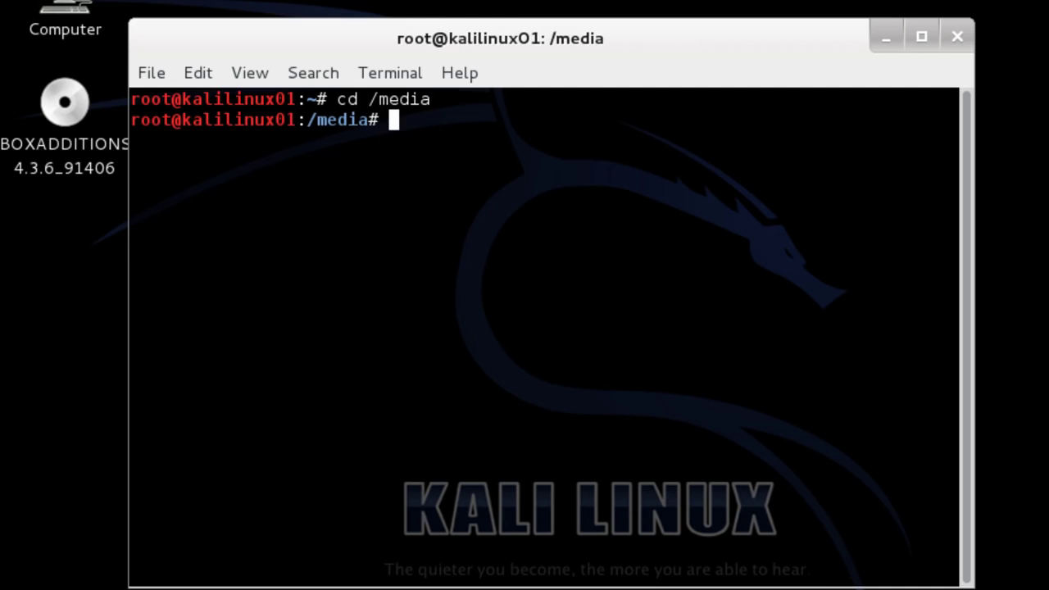
pyautogui.write('ls')
pyautogui.press('Return')
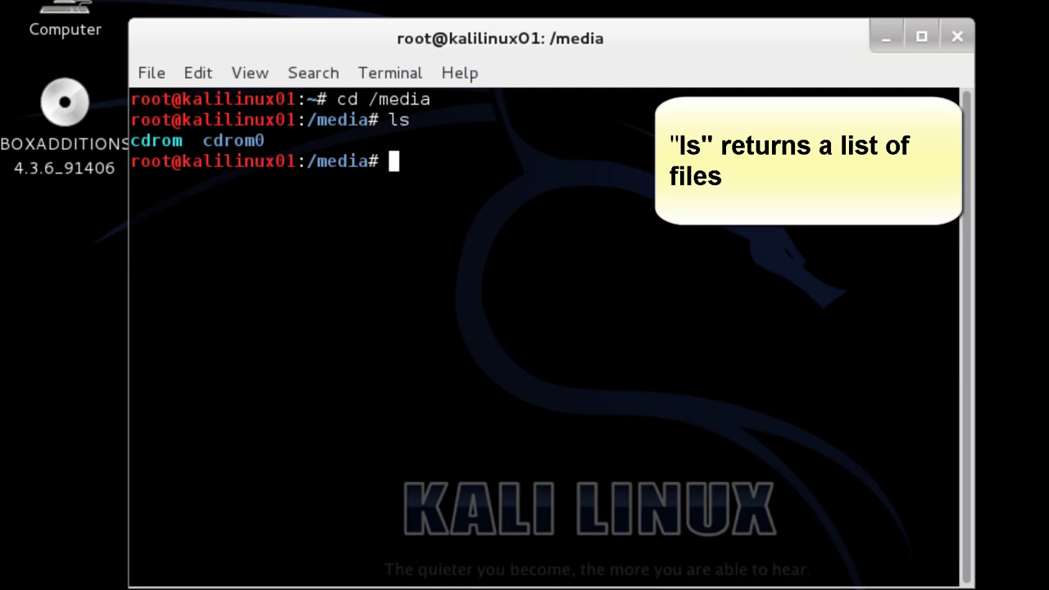
# Enter the cdrom0 folder and list the Guest Additions CD files
pyautogui.write('cd c')
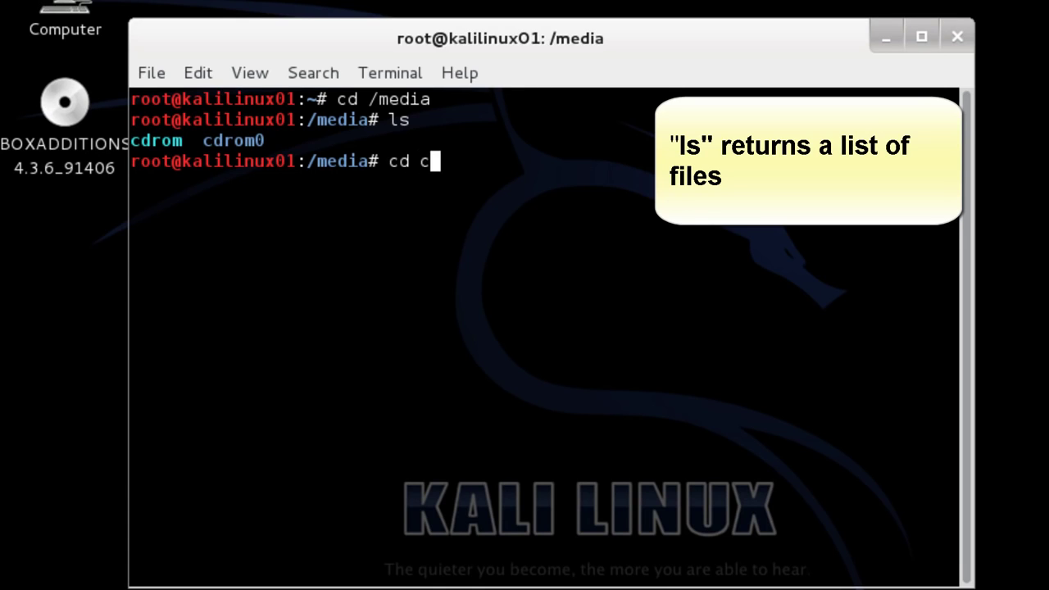
pyautogui.write('dro')
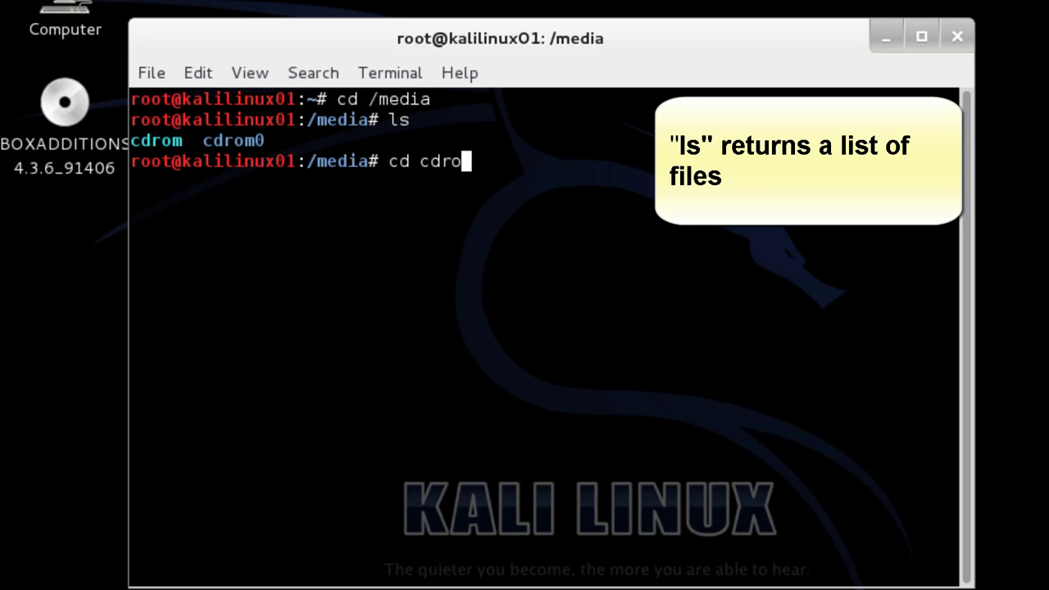
pyautogui.write('m0')
pyautogui.press('Return')
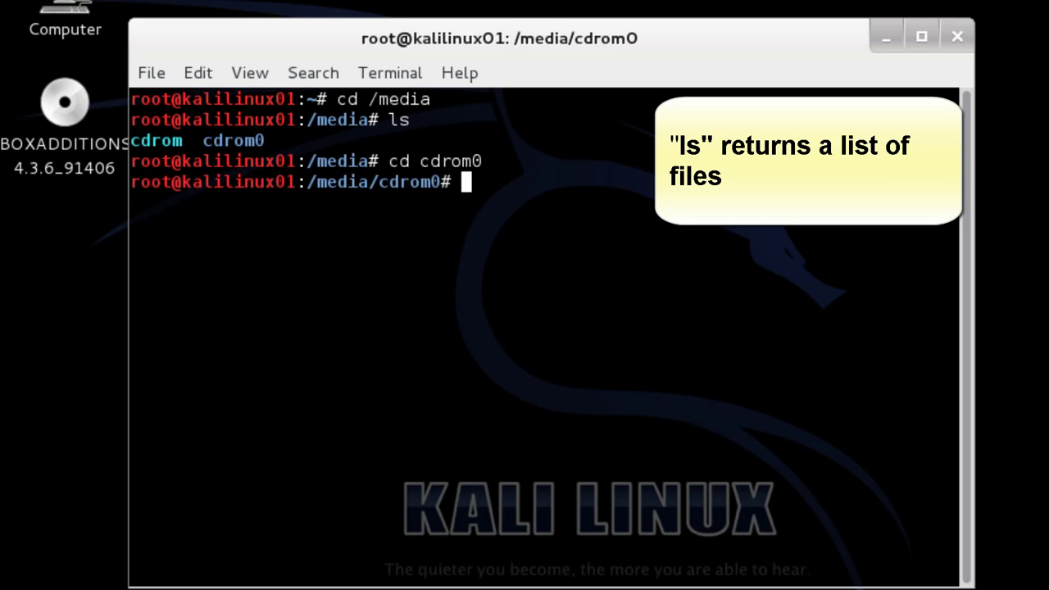
pyautogui.write('ls')
pyautogui.press('Return')
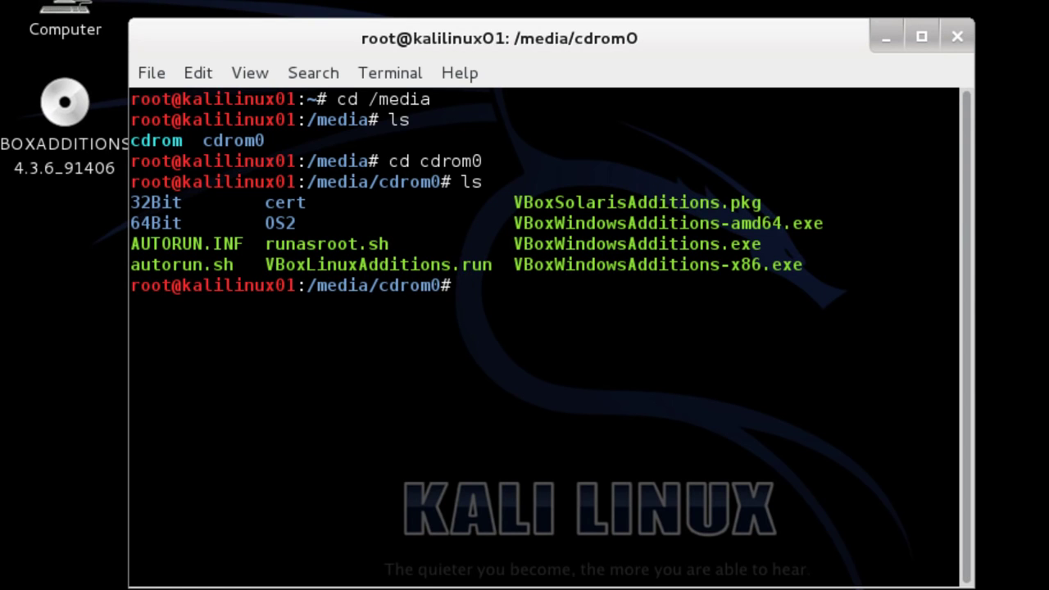
# Try running ./VBoxLinuxAdditions.run directly from the CD
pyautogui.write('./VBoxLinus')
pyautogui.press('BackSpace')
pyautogui.write('xAdditions.run')
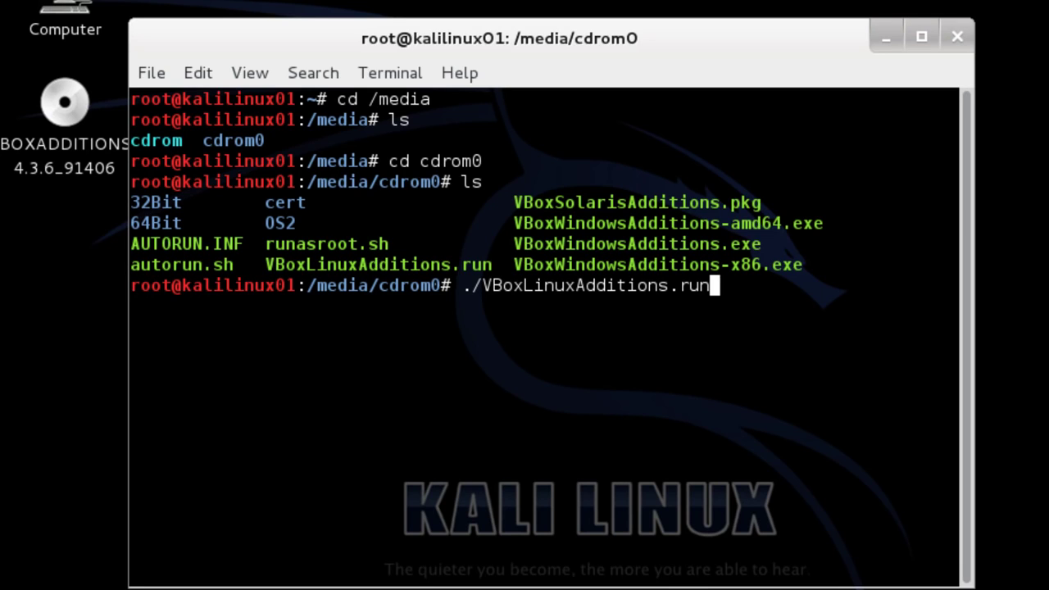
pyautogui.press('Return')
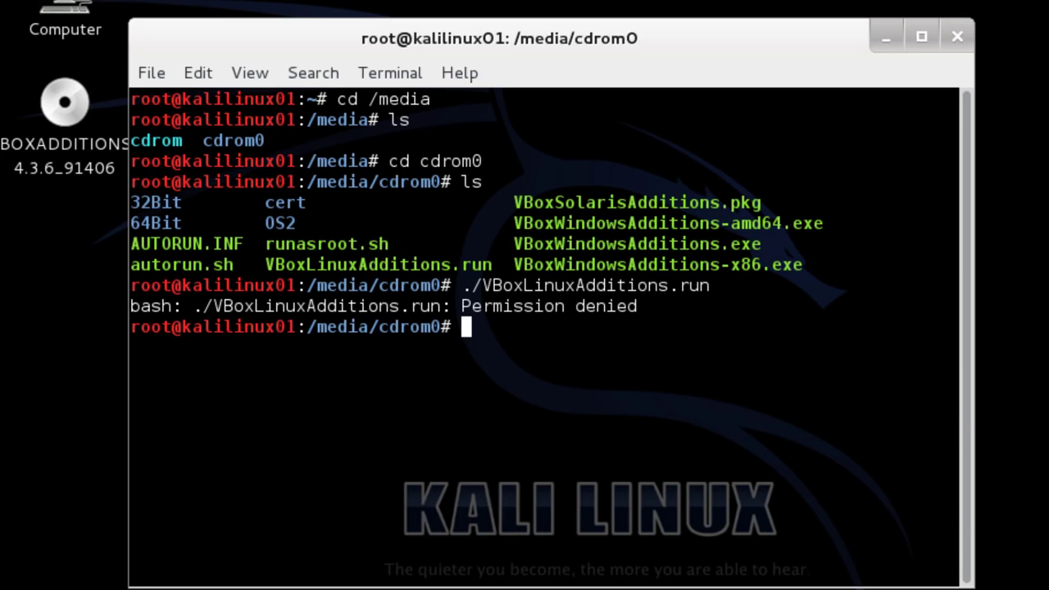
# Copy VBoxLinuxAdditions.run into /root and confirm the copy is there
pyautogui.write('cp')
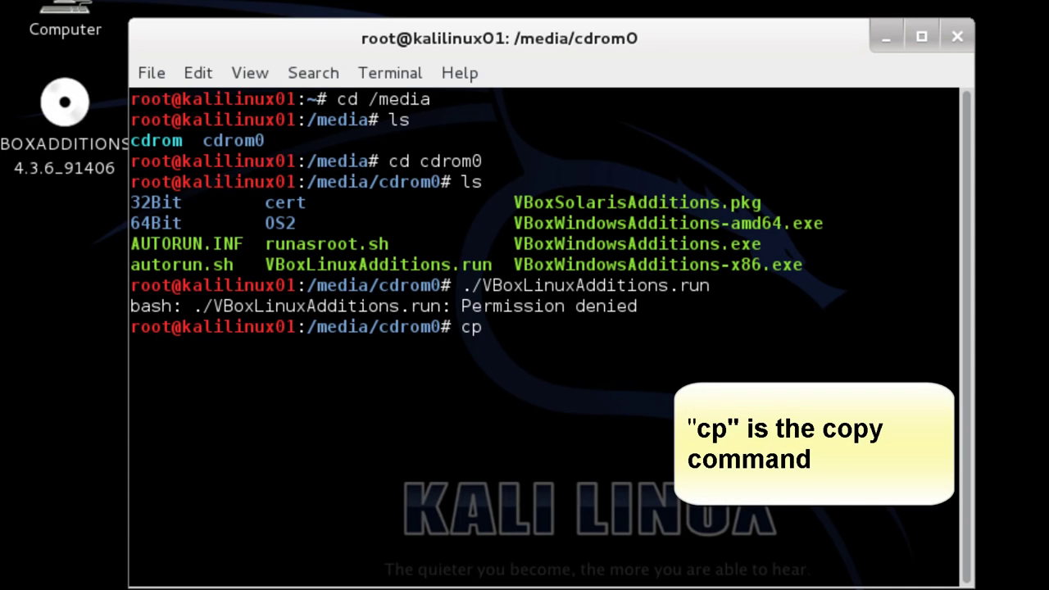
pyautogui.write(' VBoxLinuxAdditions')
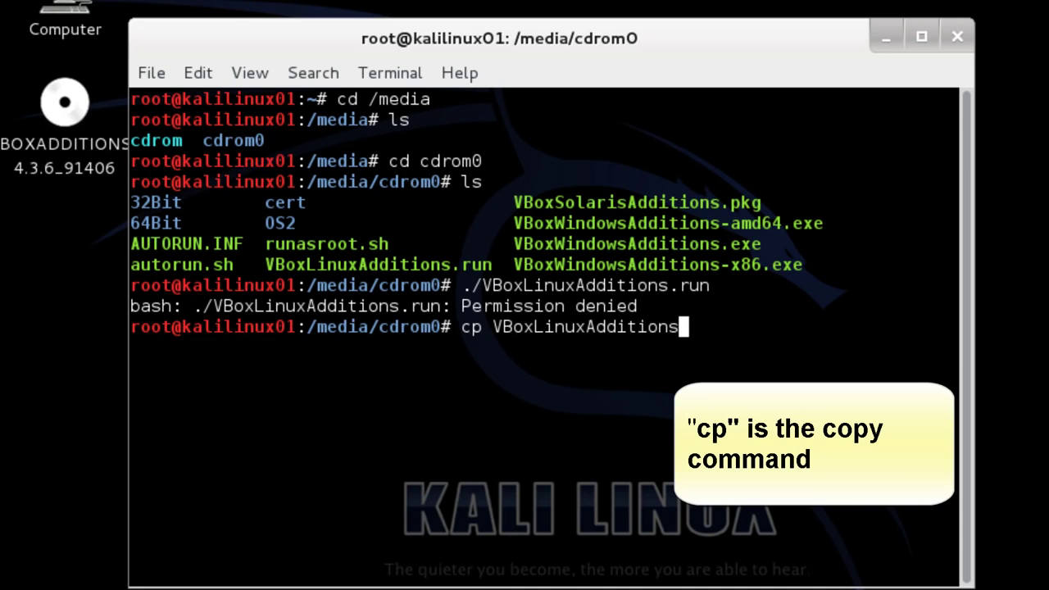
pyautogui.write('.un')
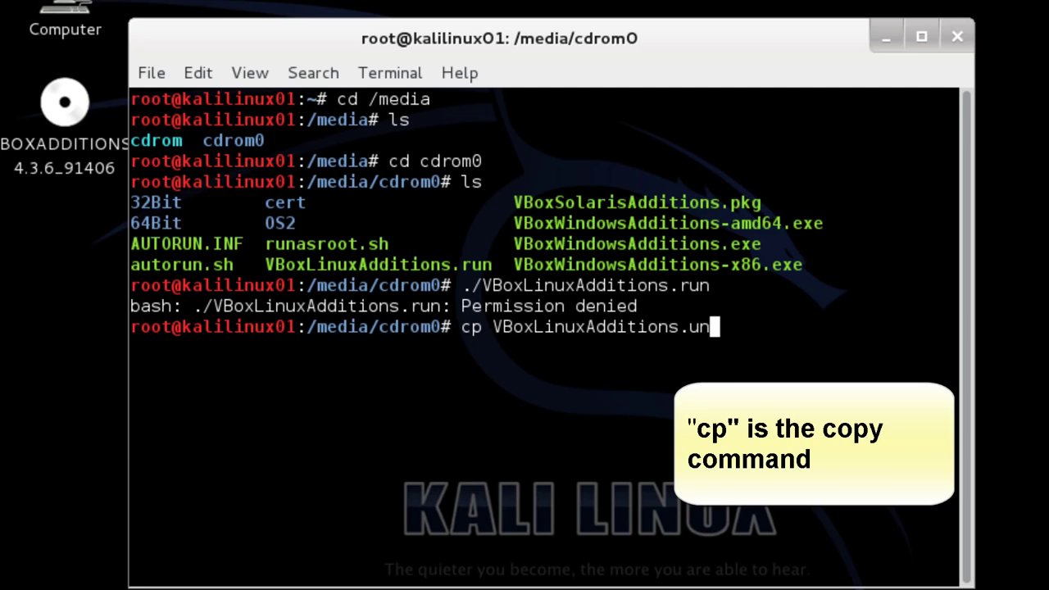
pyautogui.press('BackSpace')
pyautogui.press('BackSpace')
pyautogui.write('run /root')
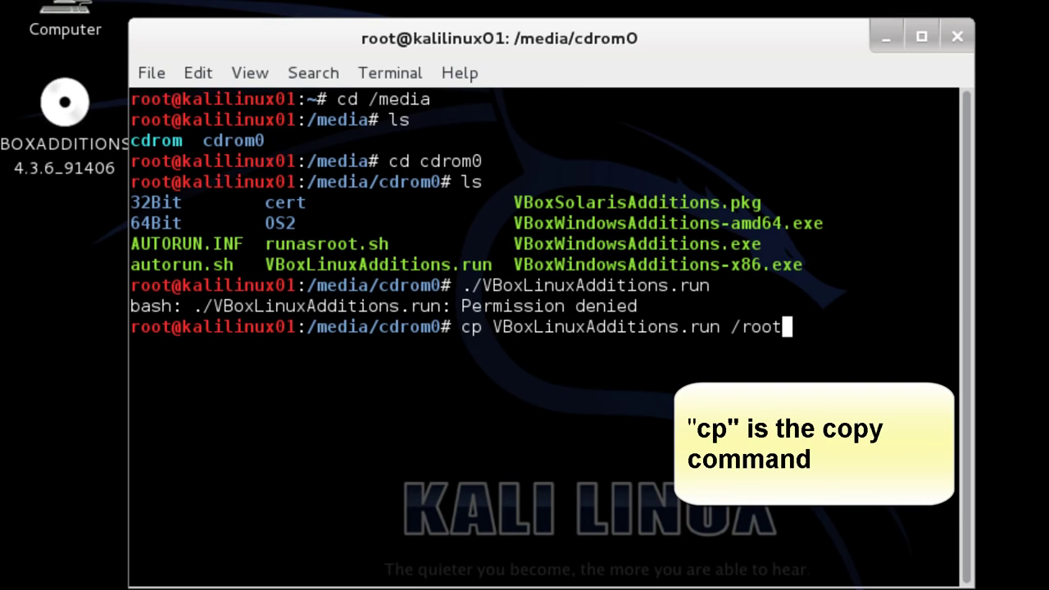
pyautogui.press('Return')
pyautogui.write('cd /root')
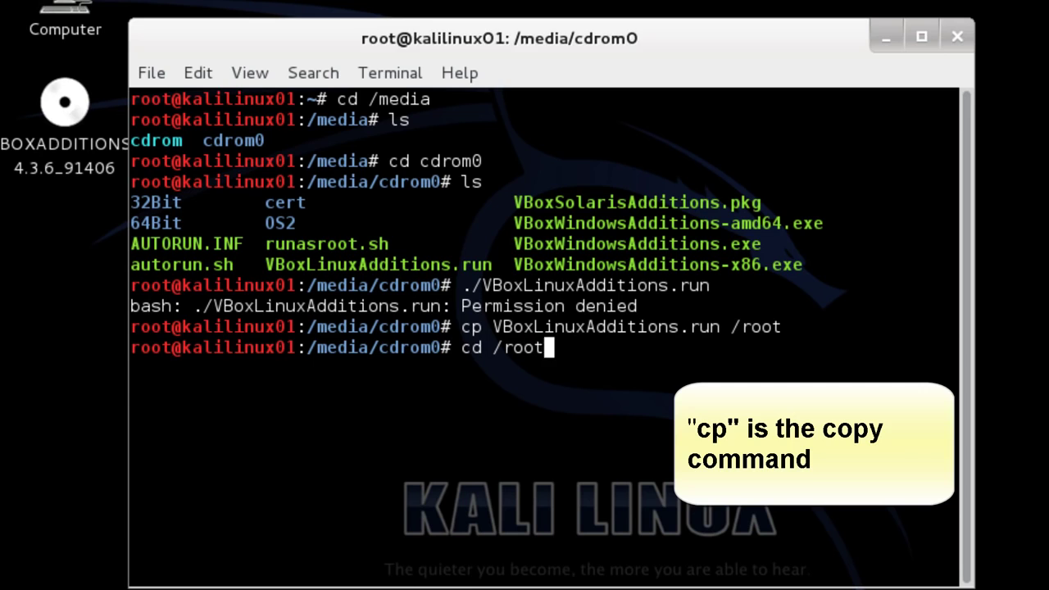
pyautogui.press('Return')
pyautogui.write('ls')
pyautogui.press('Return')
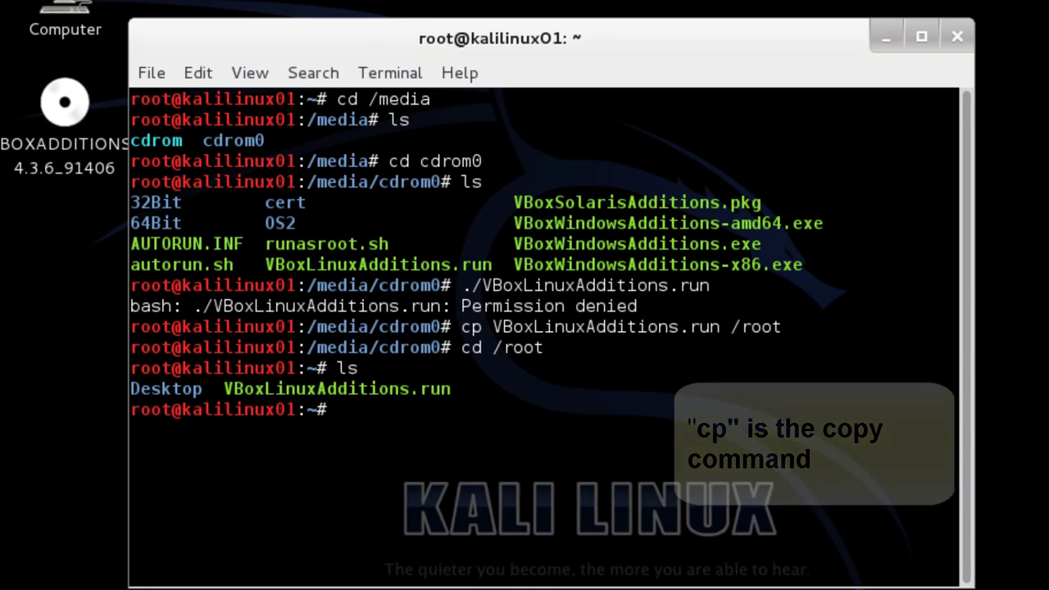
# Make the copied installer executable with chmod 755, then run ./VBoxLinuxAdditions.run from /root
pyautogui.write('chmo')
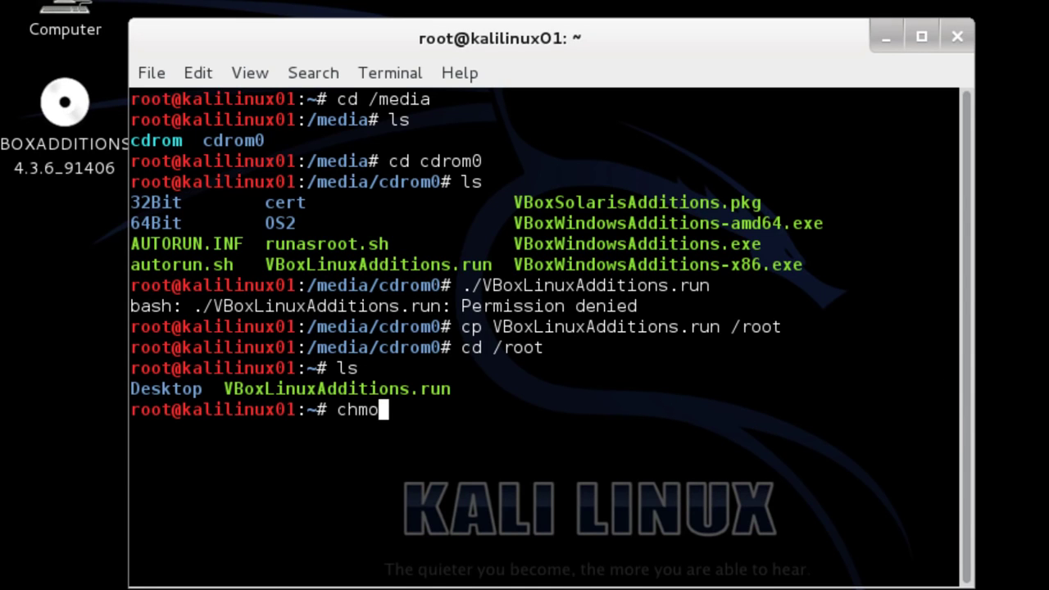
pyautogui.write('d')
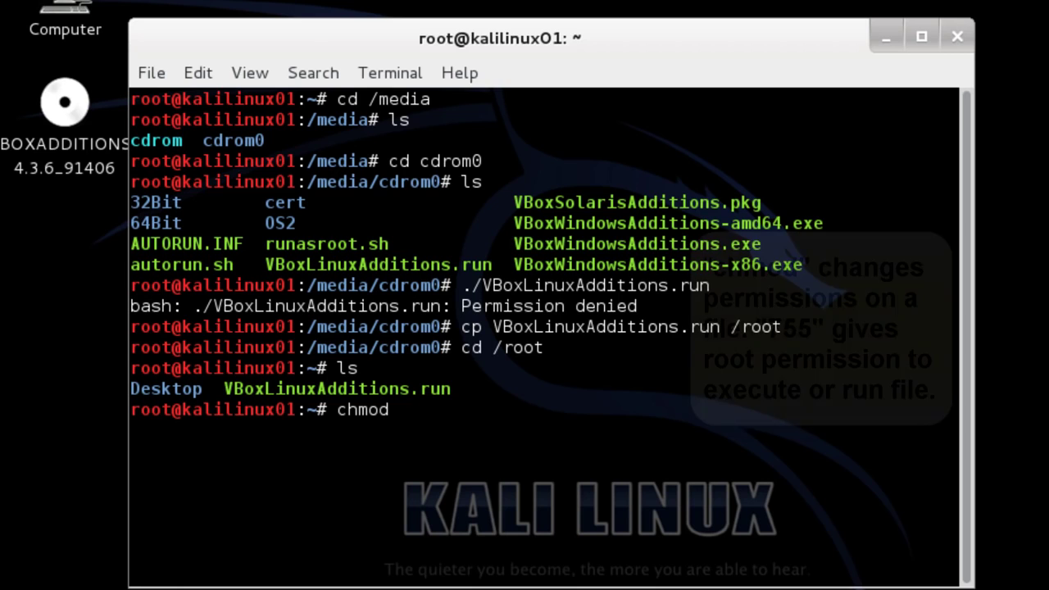
pyautogui.write(' 755 ')
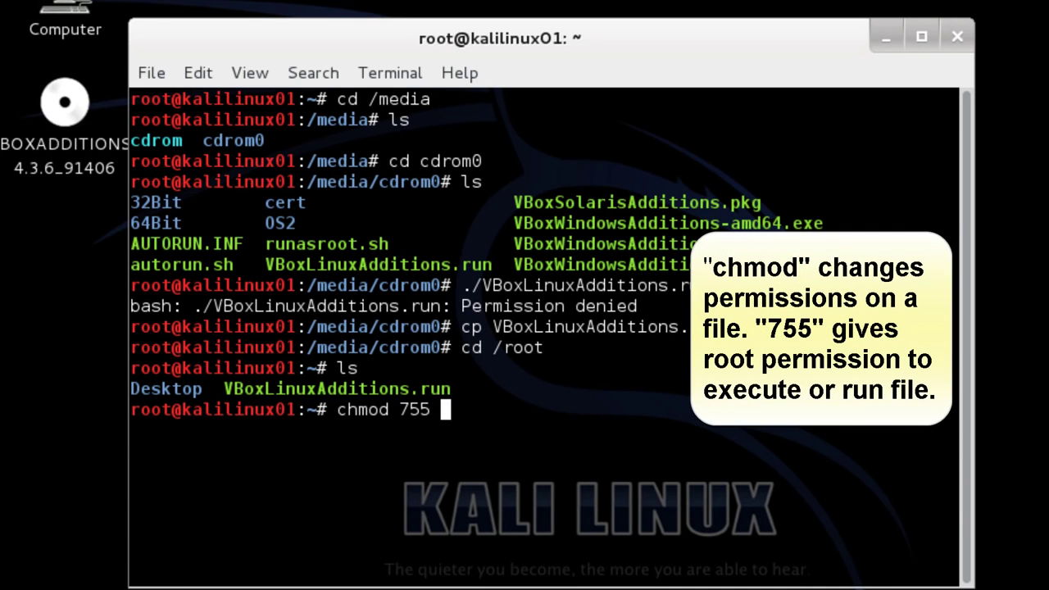
pyautogui.write('VBox')
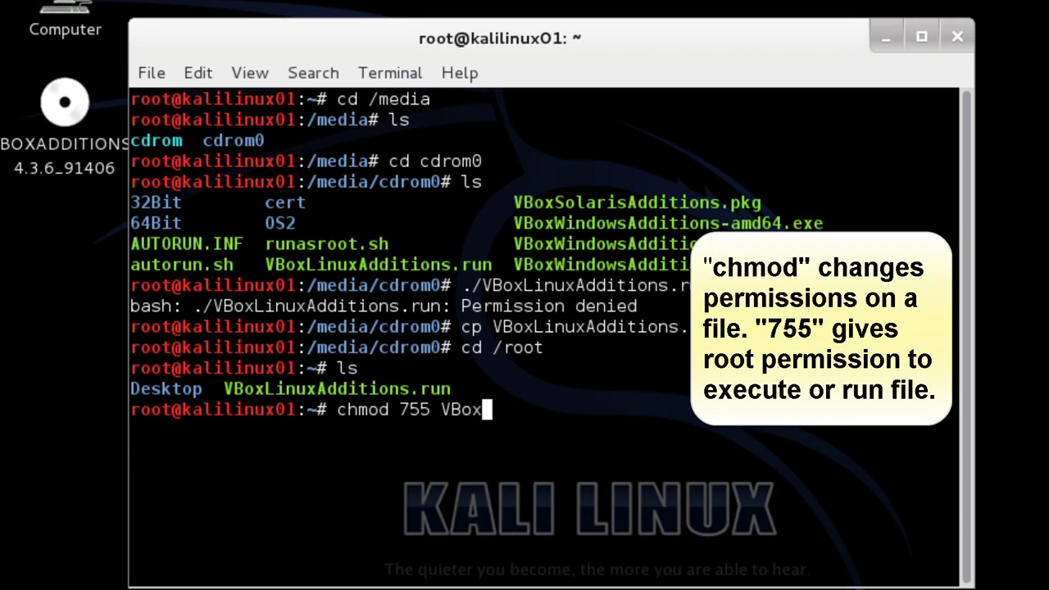
pyautogui.write('LinuxA')
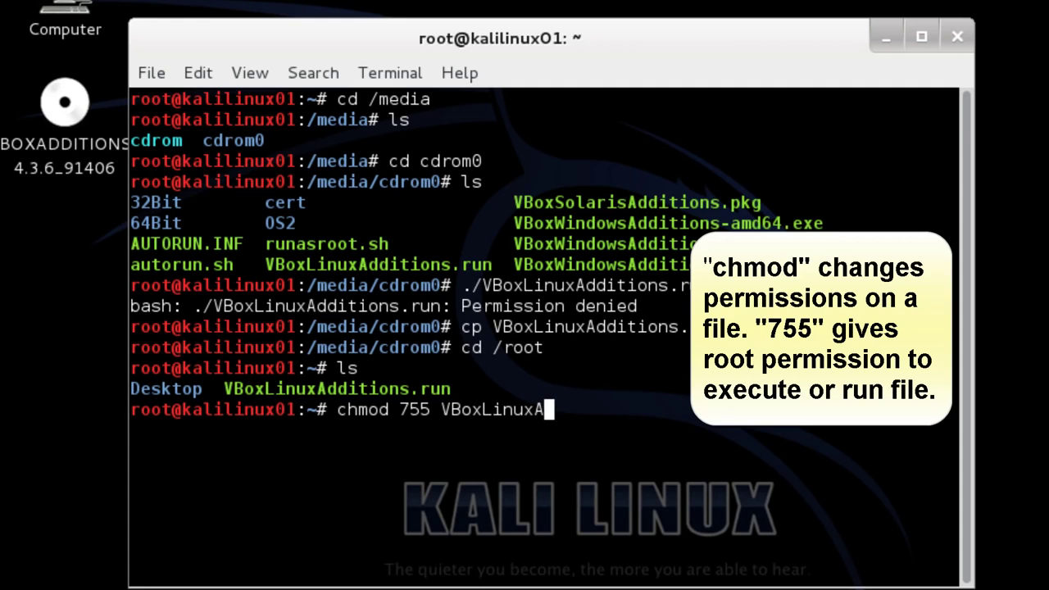
pyautogui.write('dditions.')
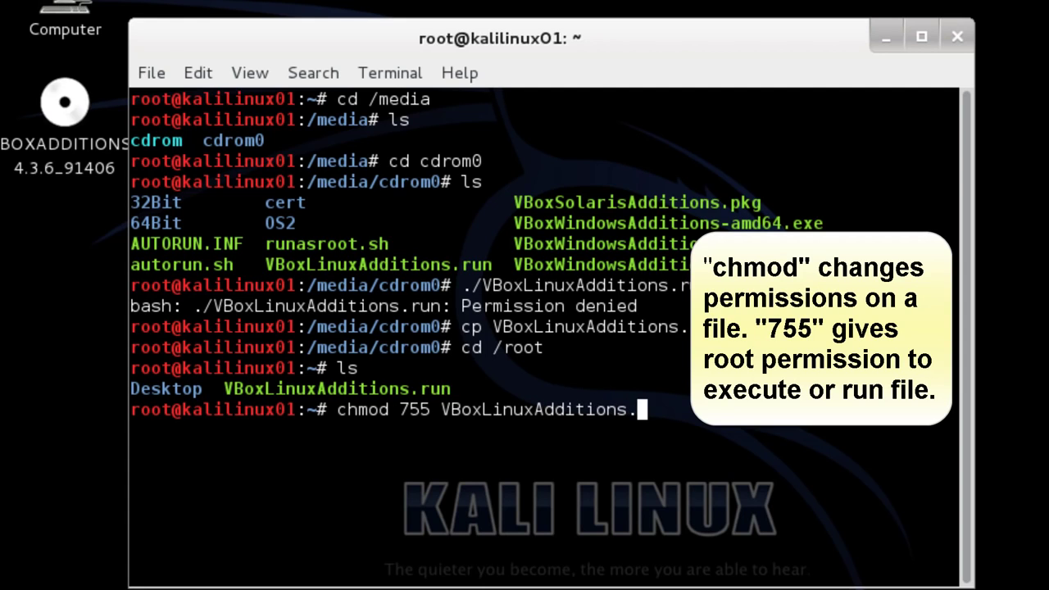
pyautogui.write('run')
pyautogui.press('Return')
pyautogui.write('l')
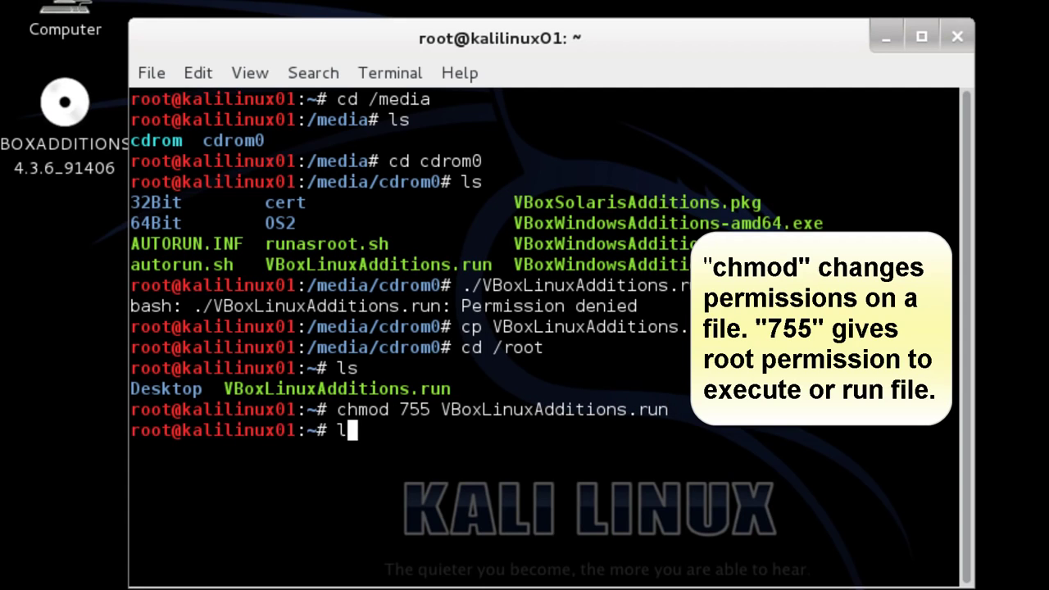
pyautogui.write('s -l')
pyautogui.press('Return')
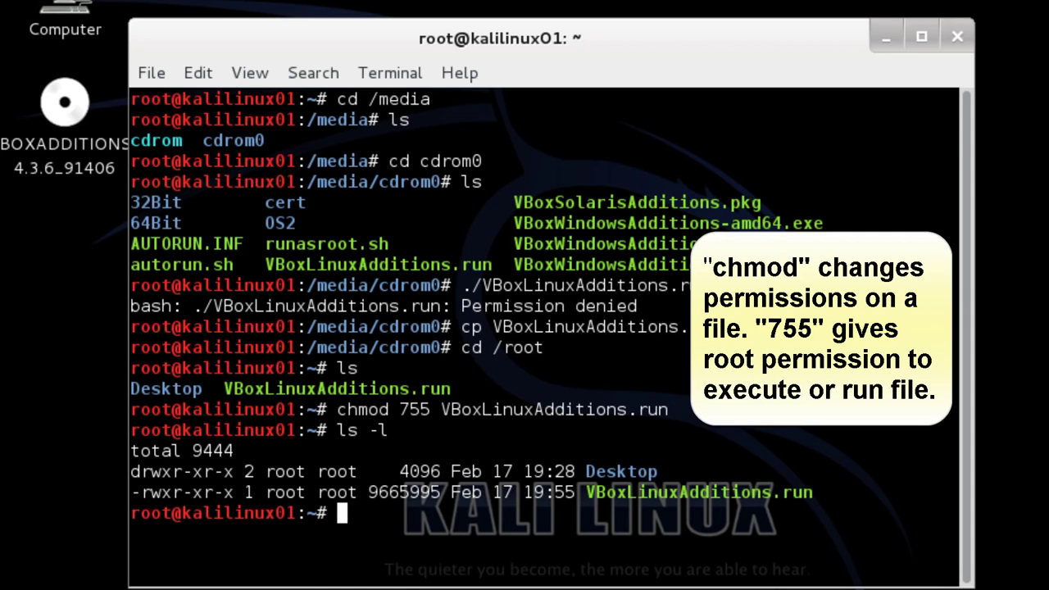
pyautogui.press('Up')
pyautogui.press('Up')
pyautogui.press('Up')
pyautogui.press('Up')
pyautogui.press('Up')
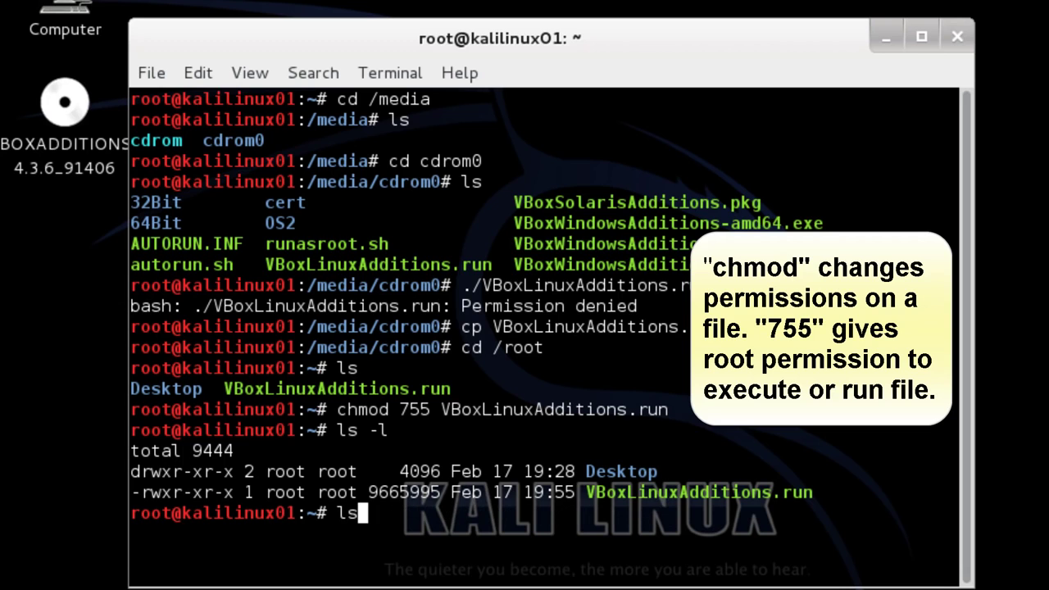
pyautogui.press('Up')
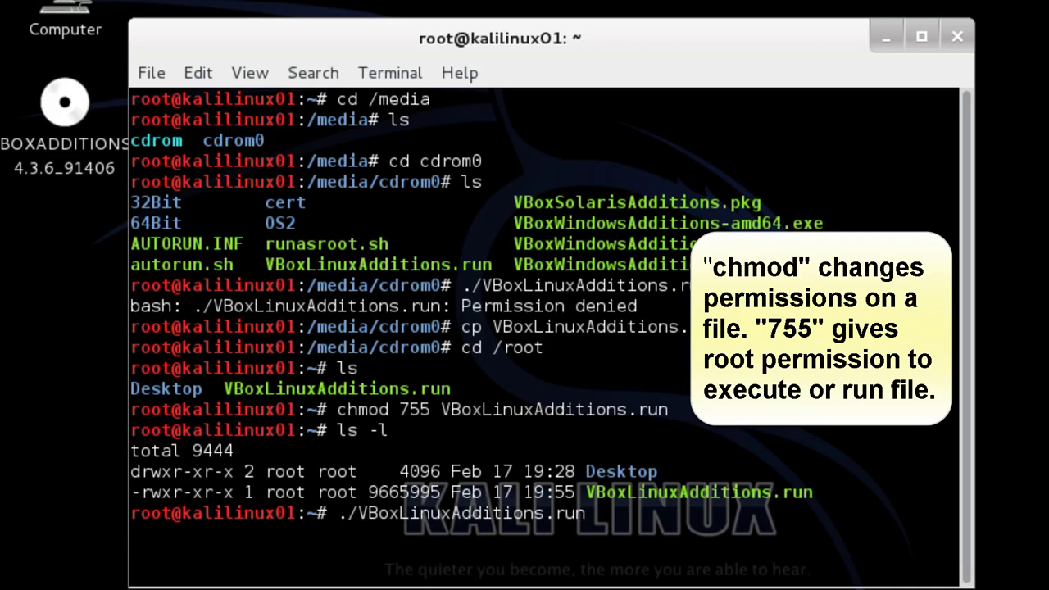
pyautogui.press('Return')
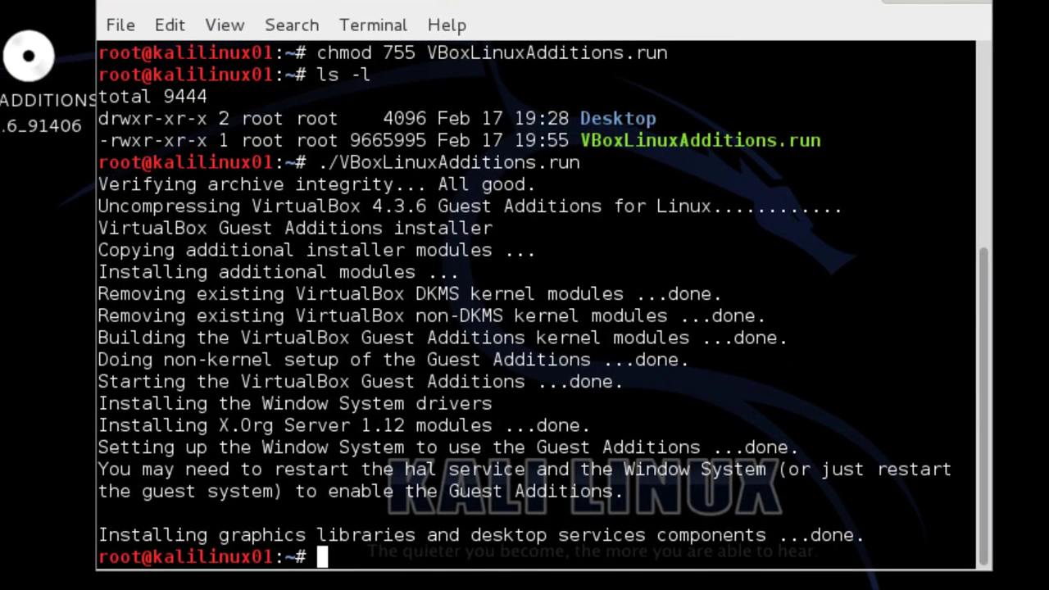
# Reboot KaliLinux01 with the reboot command, then log back in as root with its password
pyautogui.write('reboot')
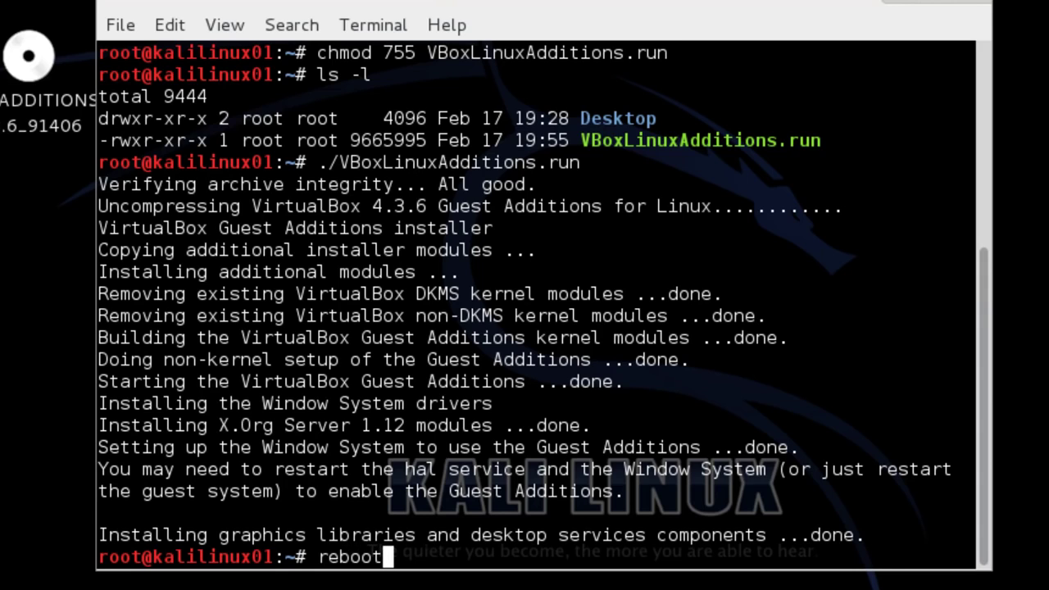
pyautogui.press('Return')
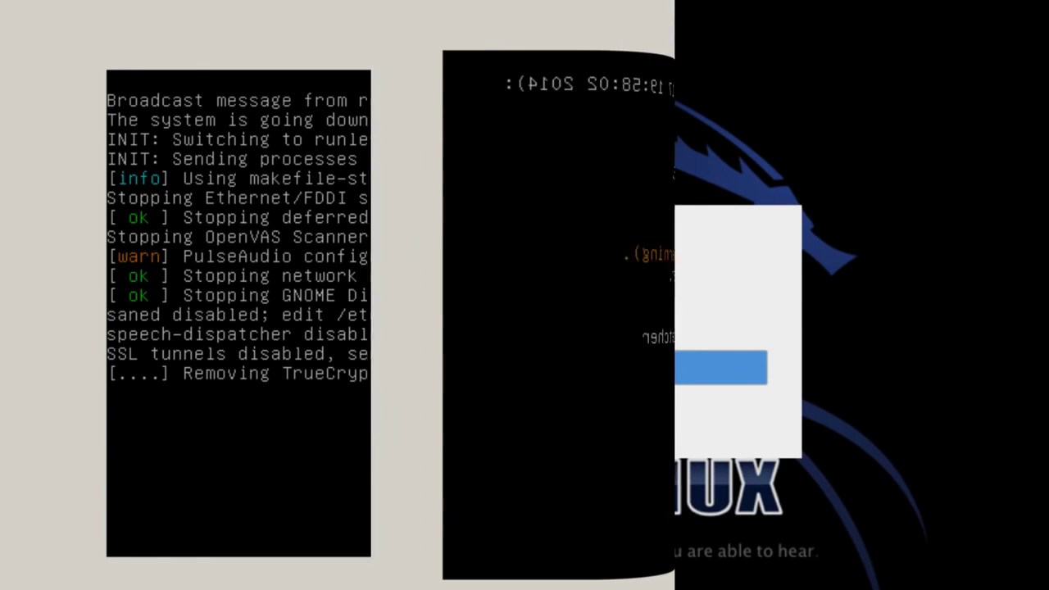
pyautogui.click(388, 366)
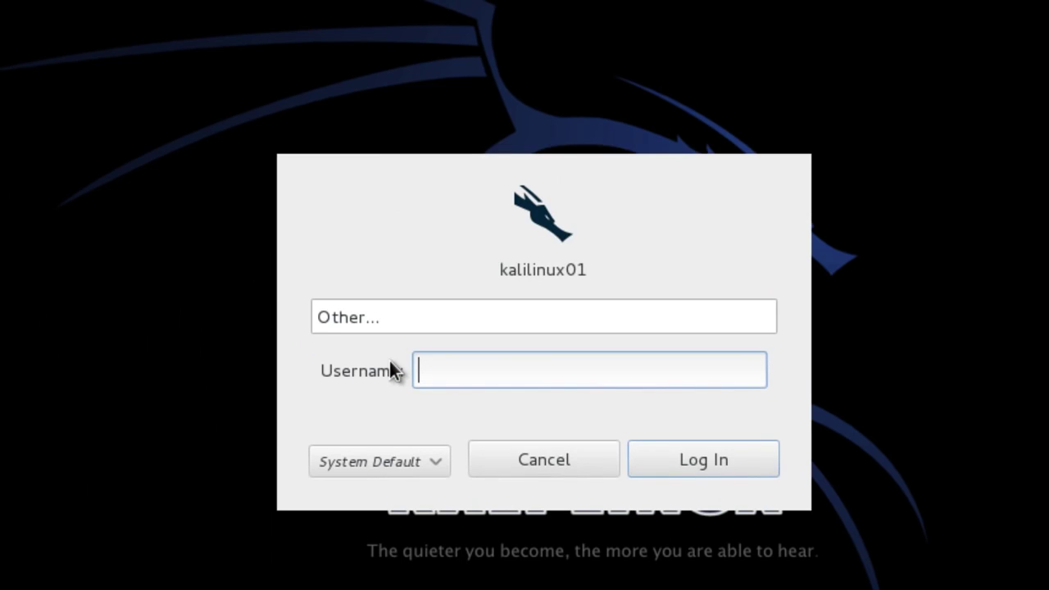
pyautogui.write('root')
pyautogui.click(690, 457)
pyautogui.write('••••••••')
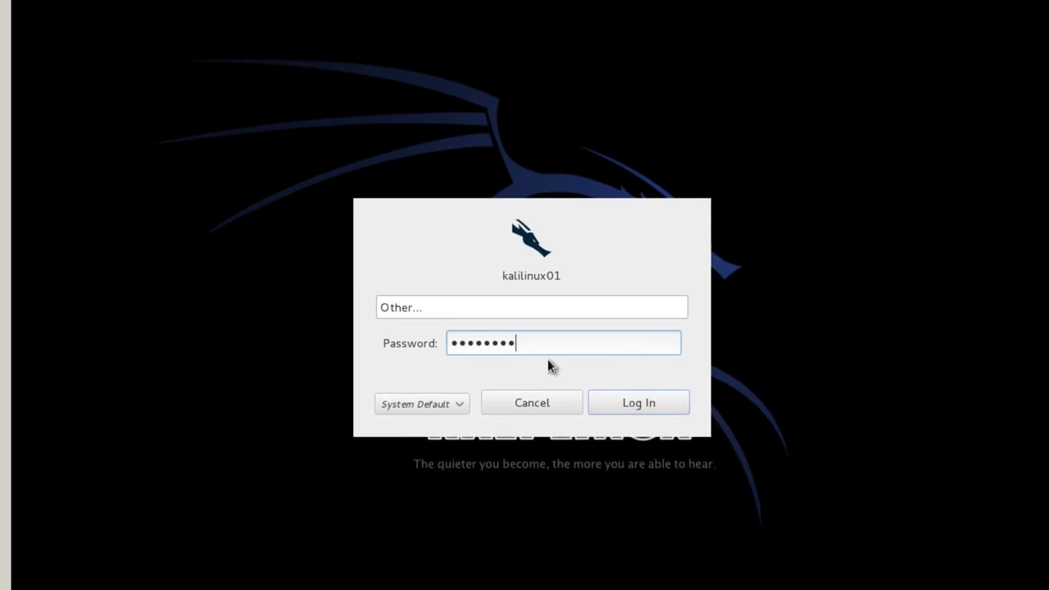
pyautogui.press('Return')
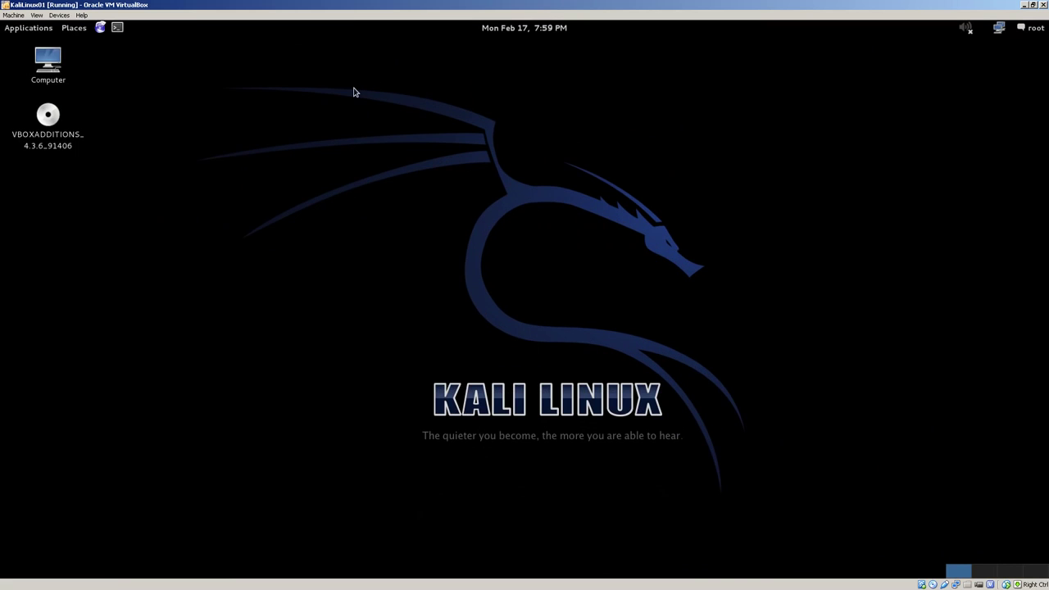